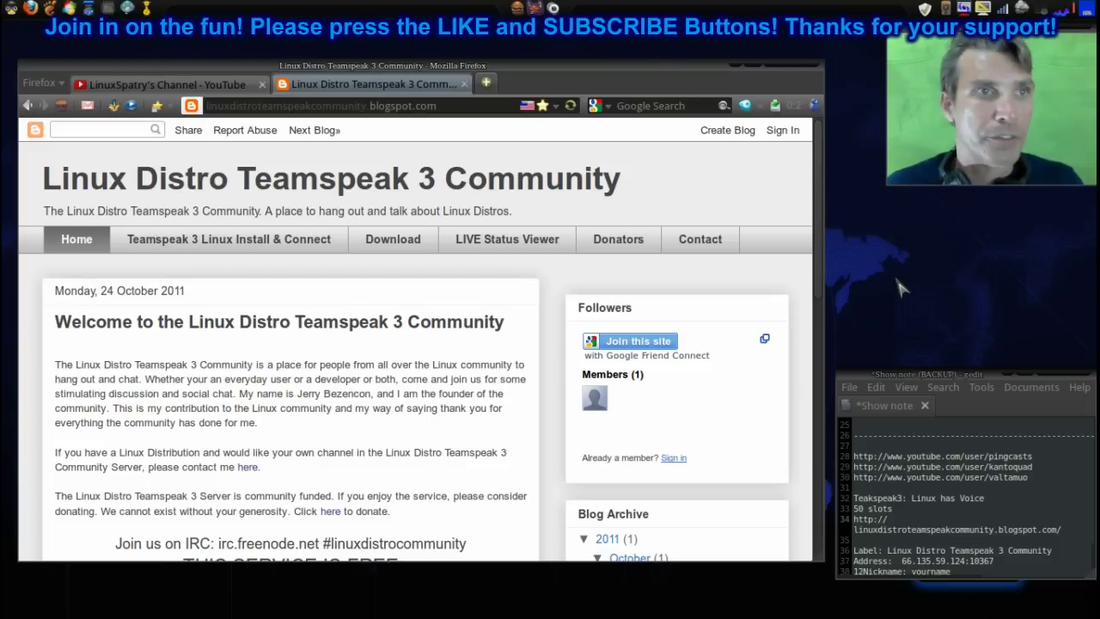
Step: Download the 64-bit installer Teamspeak_3-3.0.2-Linux-x86_64-Install from the community site's Download page through SourceForge, and close the SourceForge page
click(411, 249)
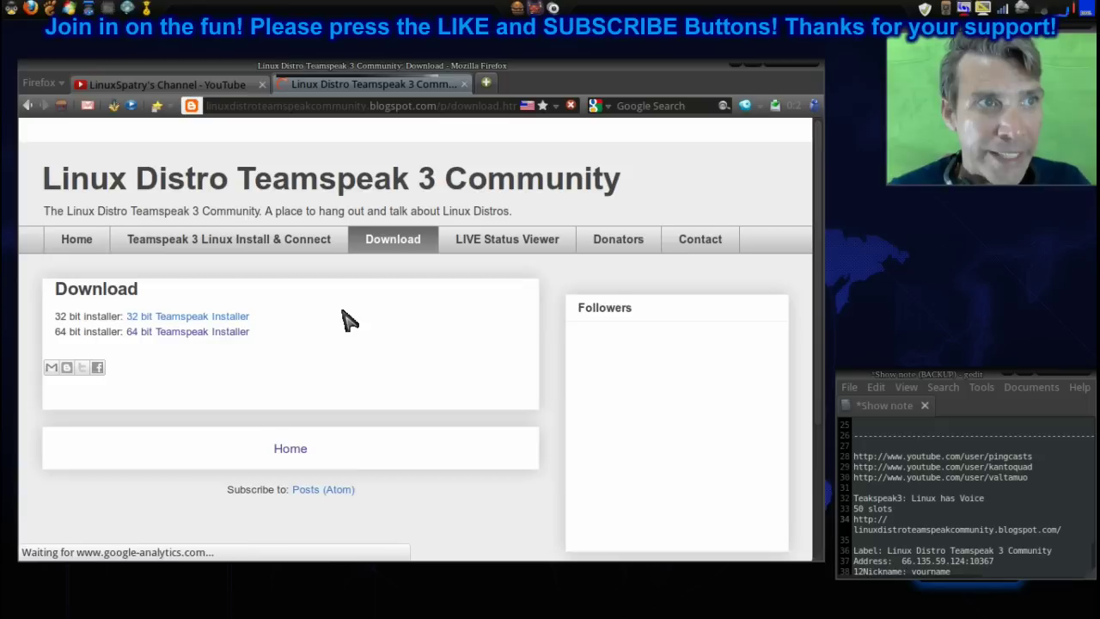
scroll(344, 318, down, 1)
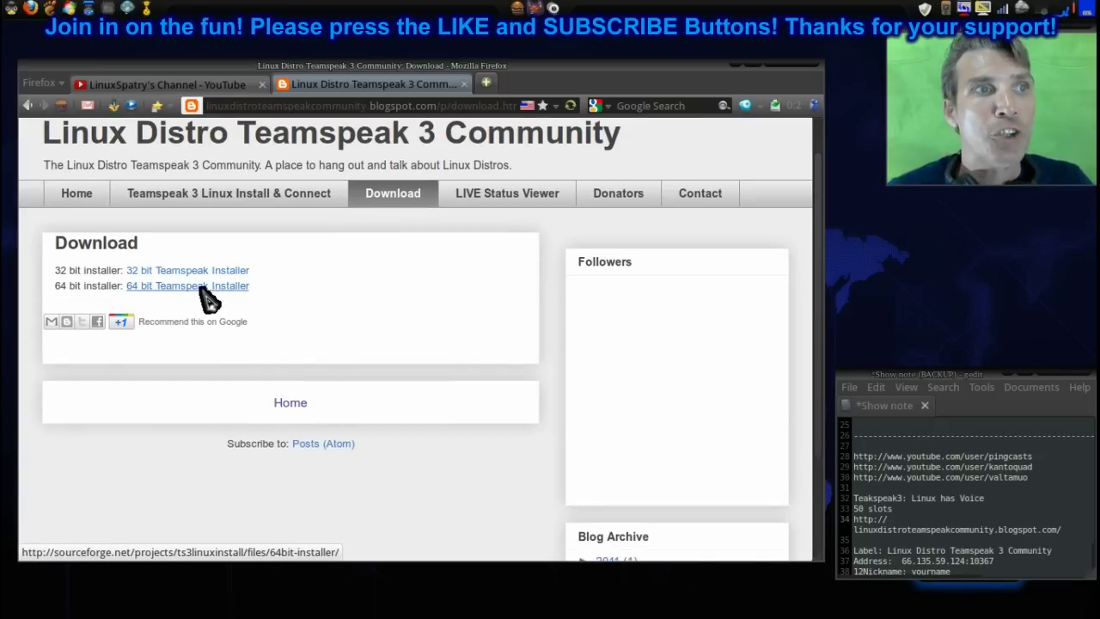
click(172, 288)
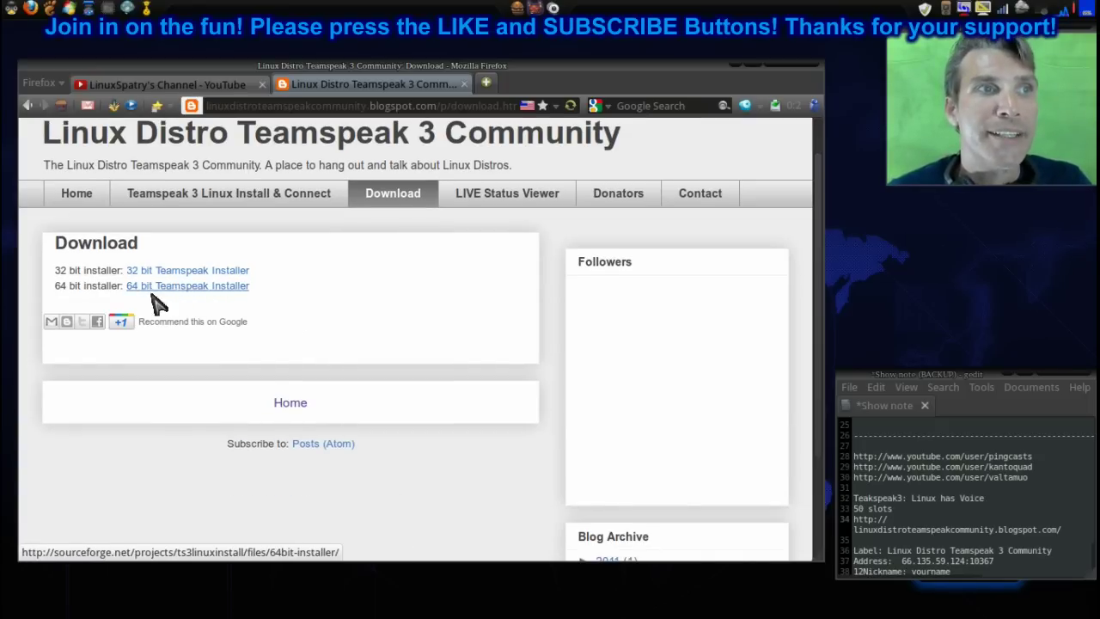
click(178, 292)
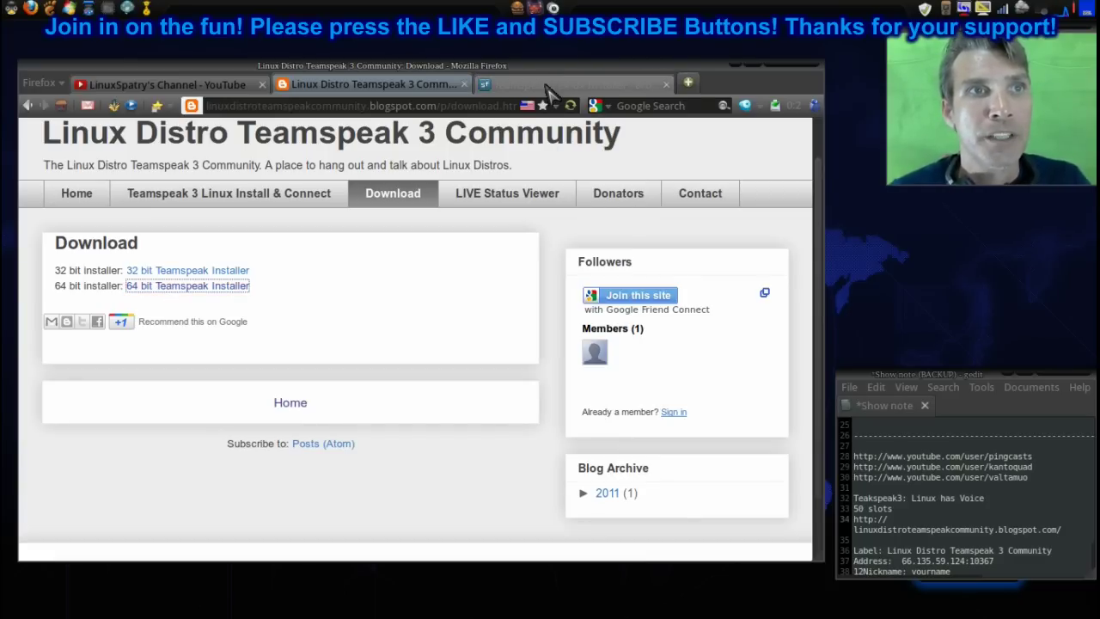
click(546, 86)
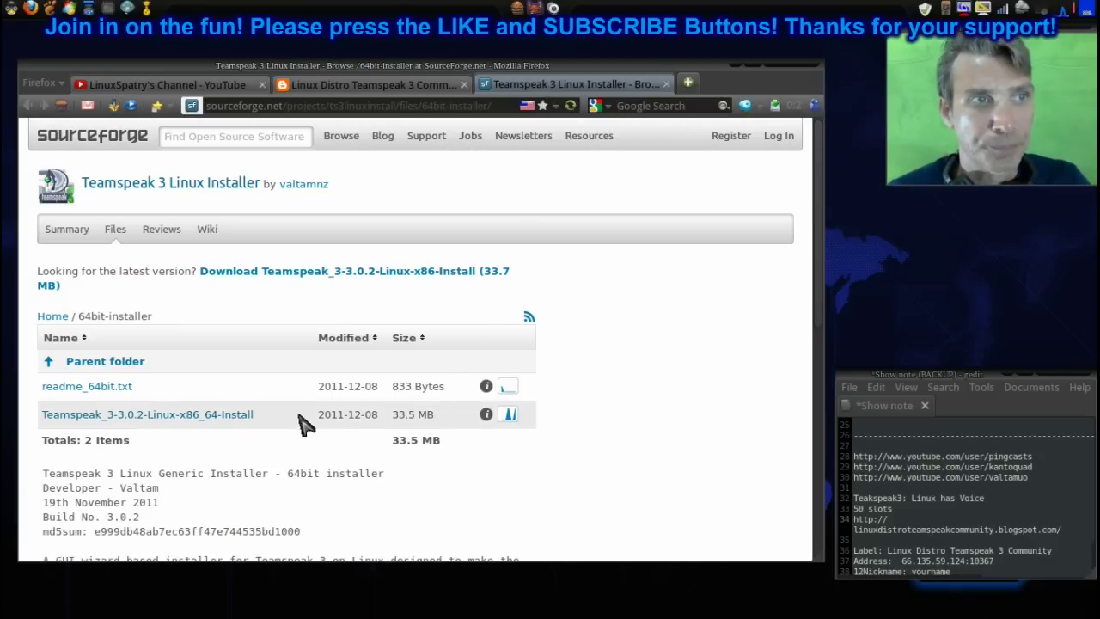
click(168, 415)
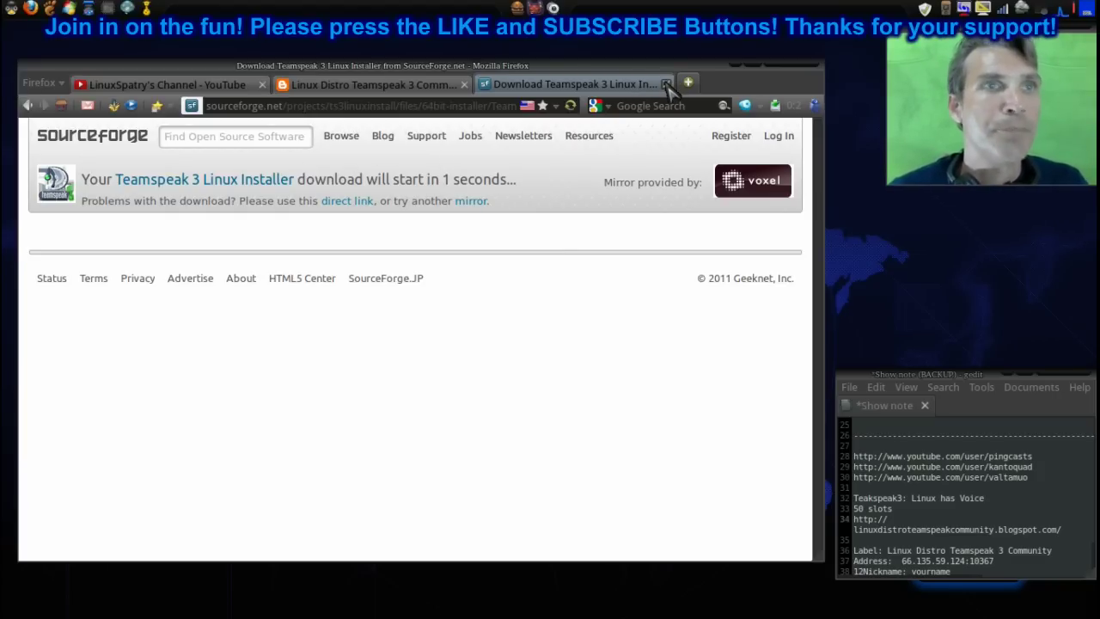
click(667, 83)
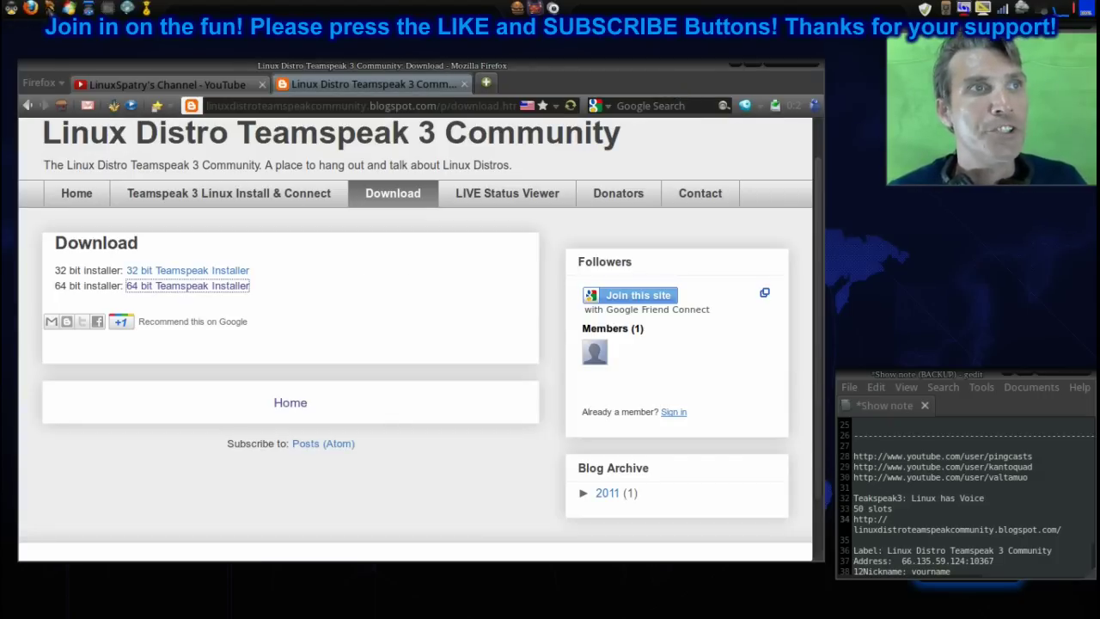
Step: Switch to the file manager, show the Downloads folder containing the Teamspeak installer, and move the window further down the desktop
click(49, 7)
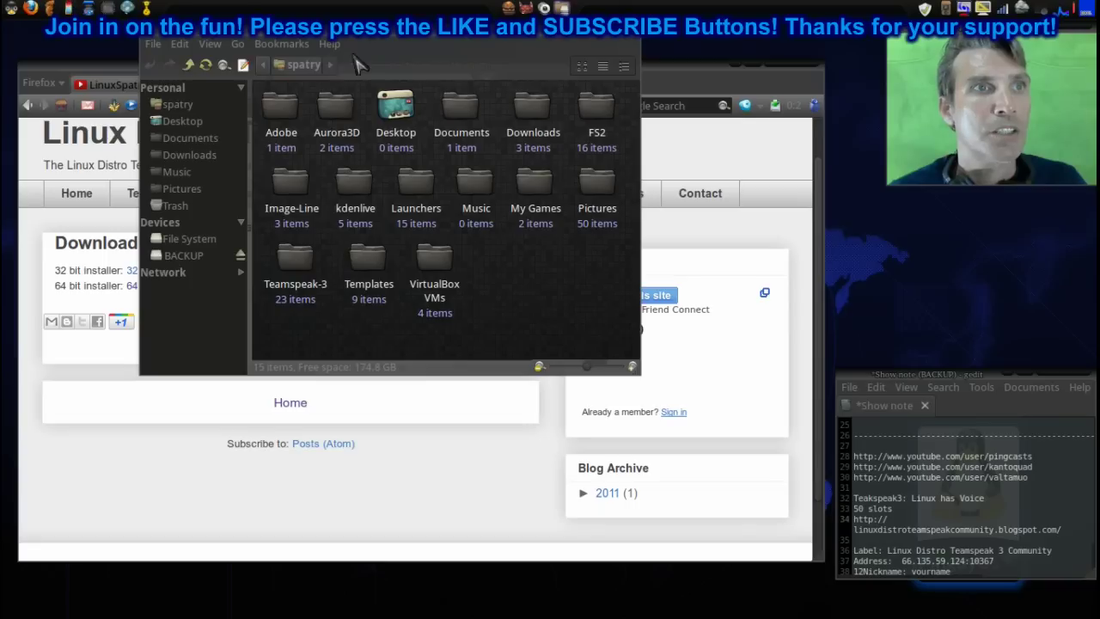
click(209, 155)
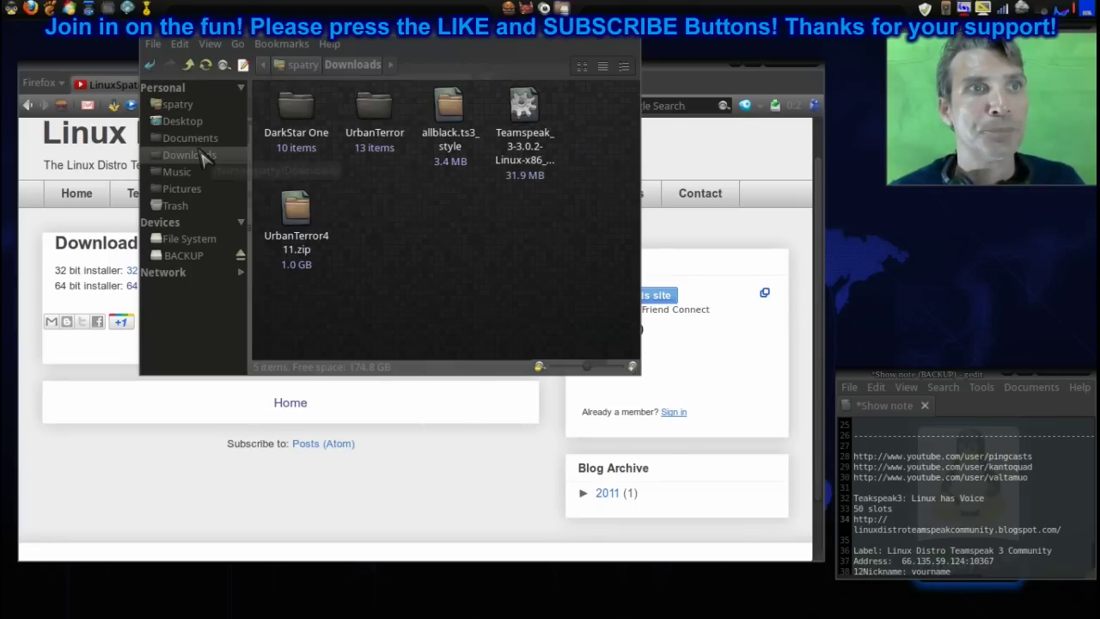
click(526, 105)
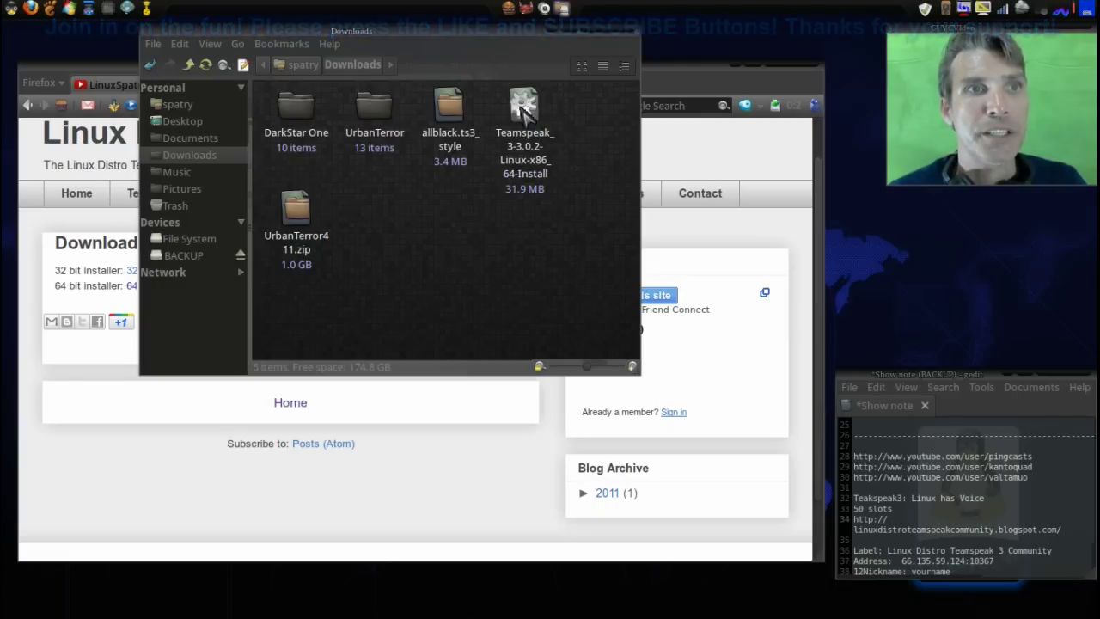
drag(421, 34, 496, 170)
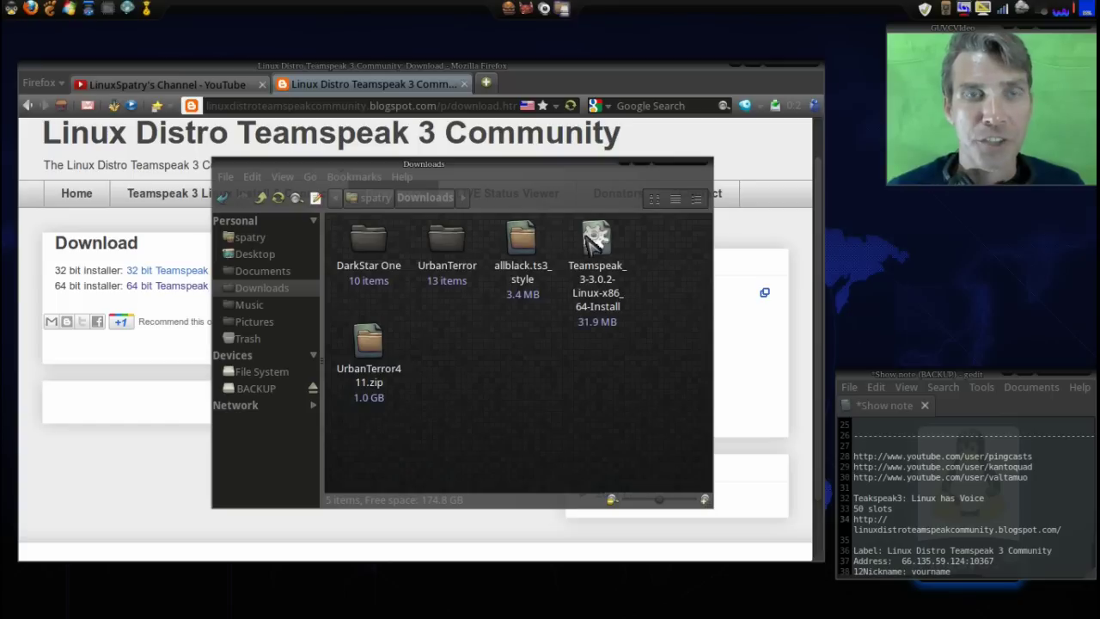
Step: Check the execute permissions in the properties of Teamspeak_3-3.0.2-Linux-x86_64-Install, leaving them as they are
right_click(586, 235)
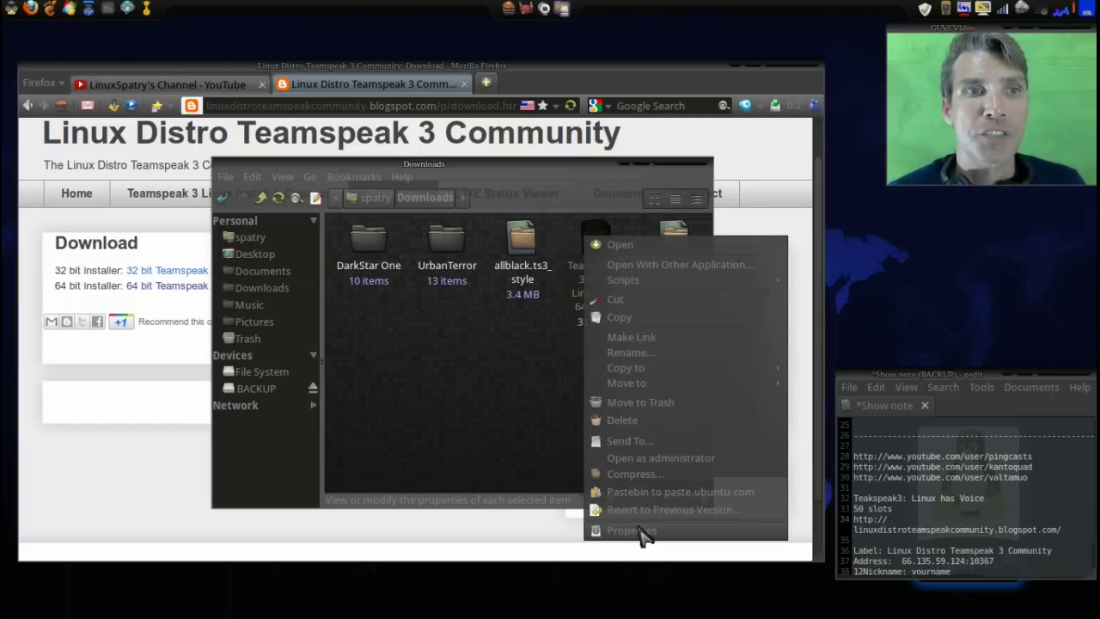
click(637, 531)
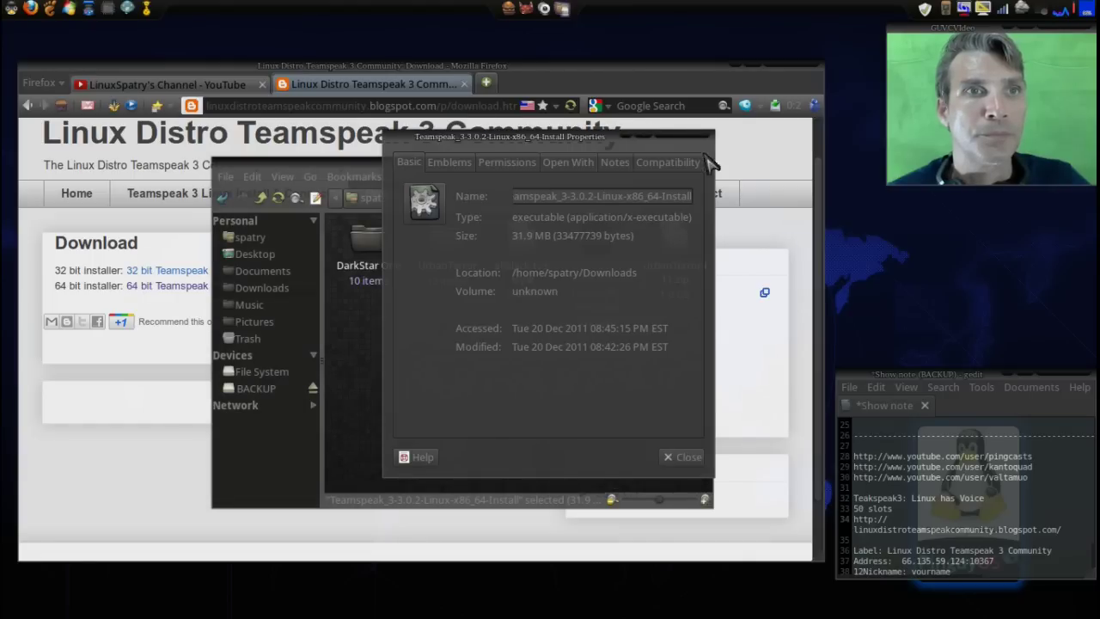
click(506, 162)
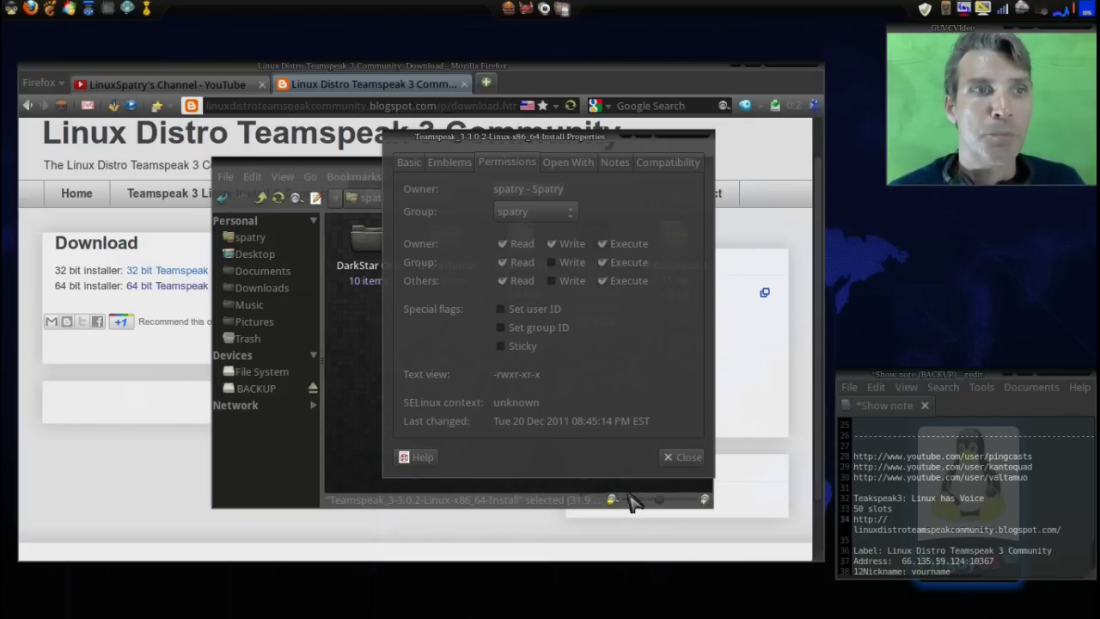
click(684, 458)
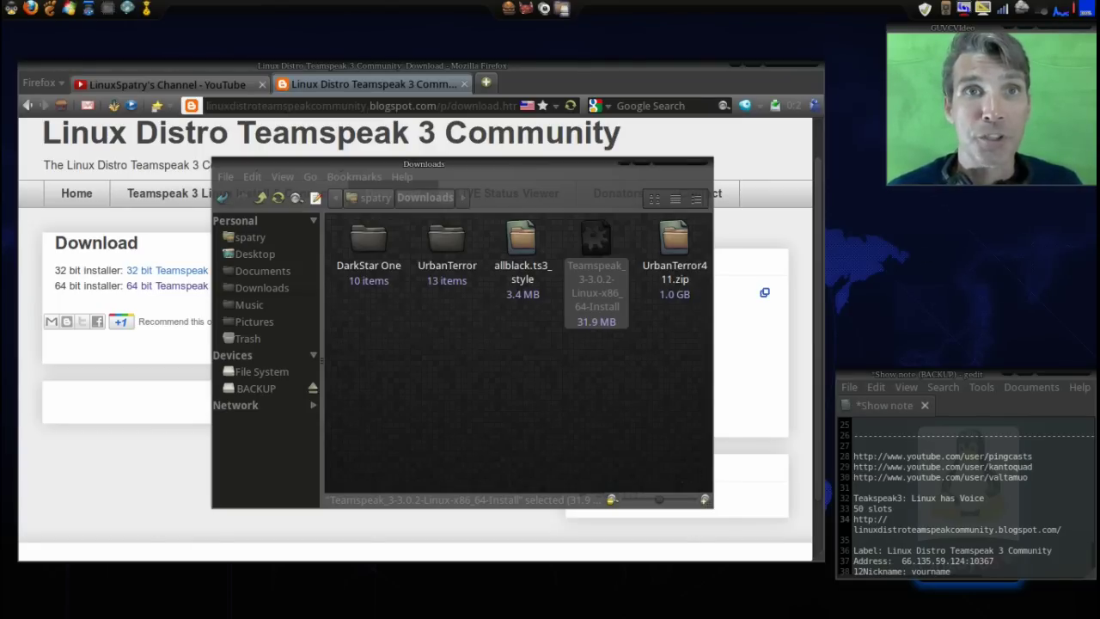
Step: Switch to the drop-down terminal and clear its old output with the clear command
key(F12)
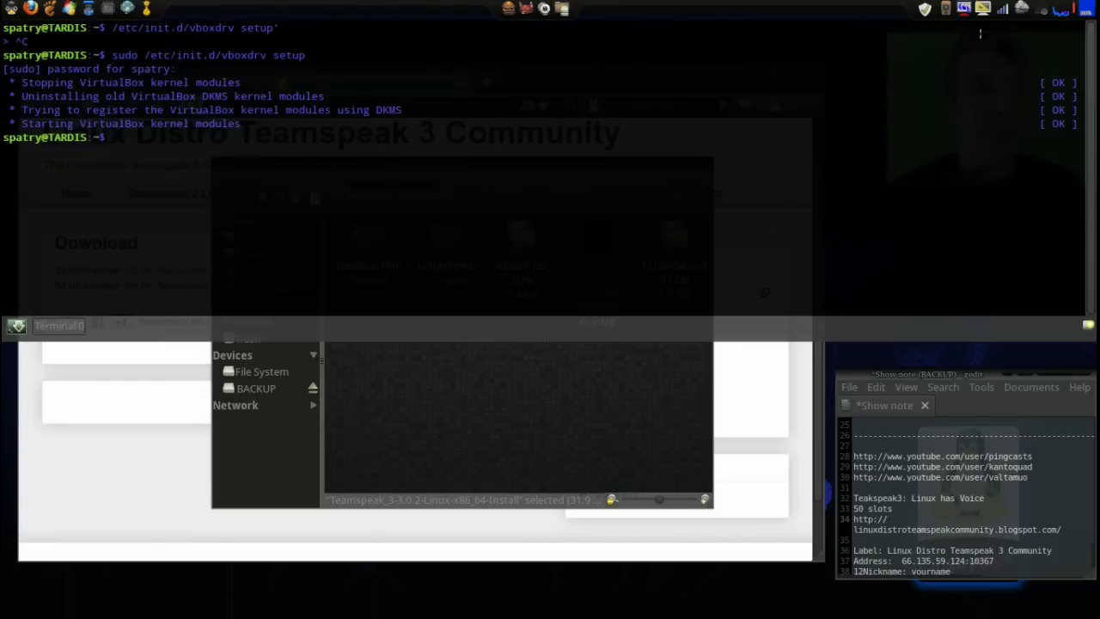
key(F12)
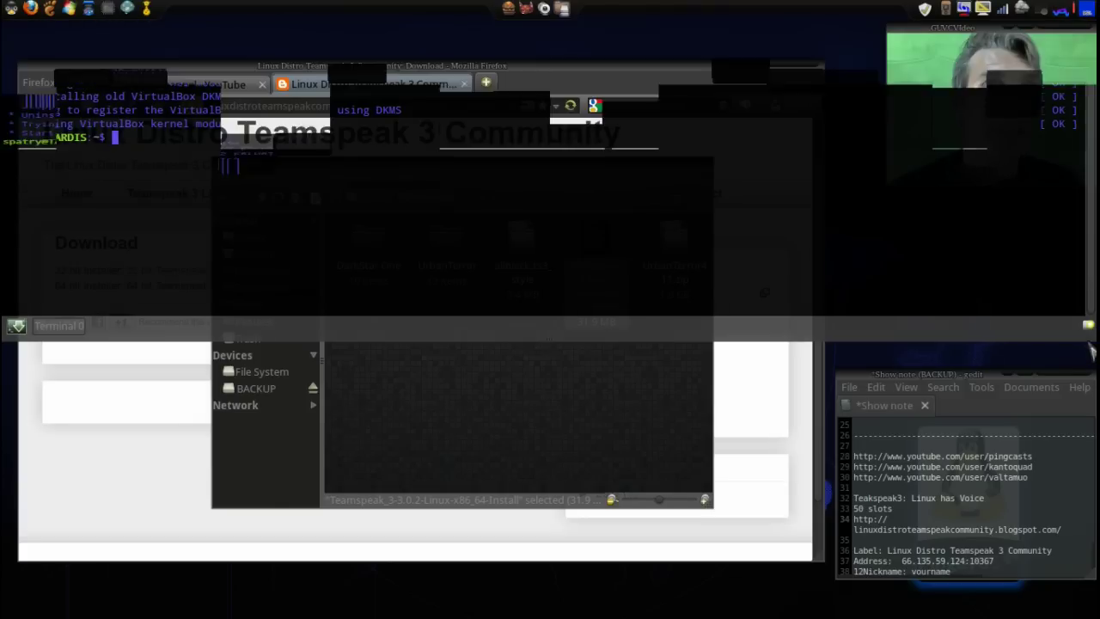
key(F12)
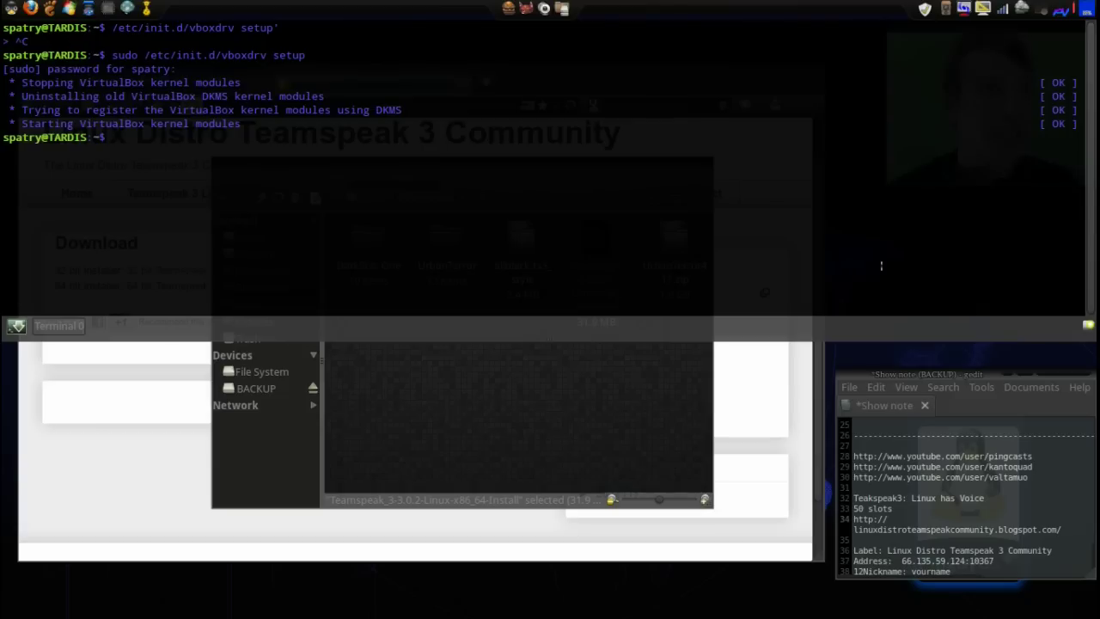
text(cls)
key(Return)
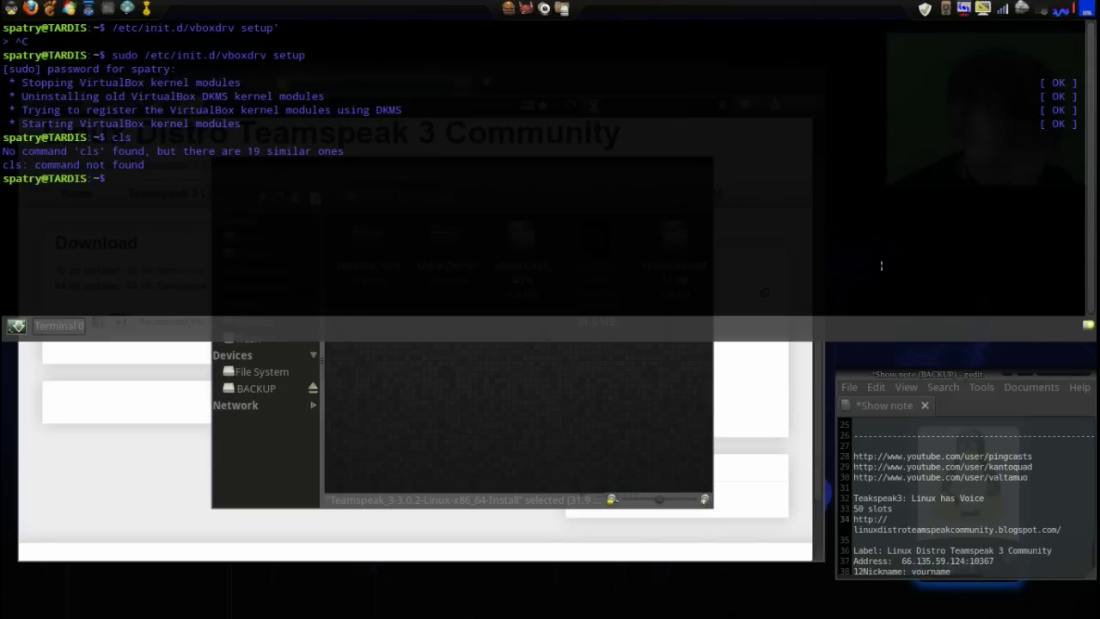
text(lear)
key(Return)
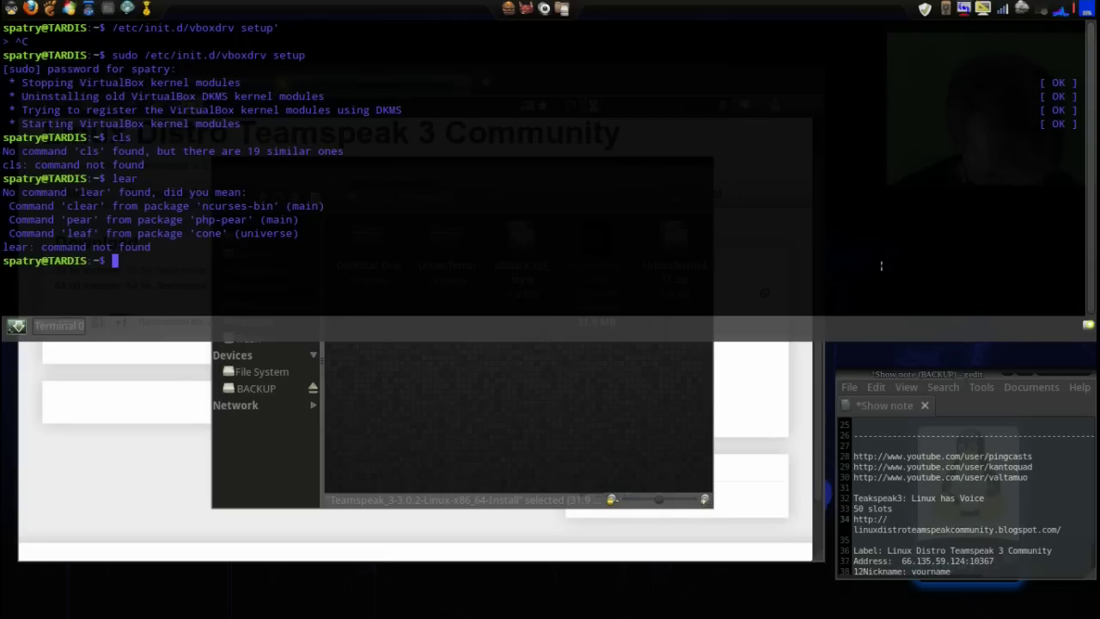
text(clear)
key(Return)
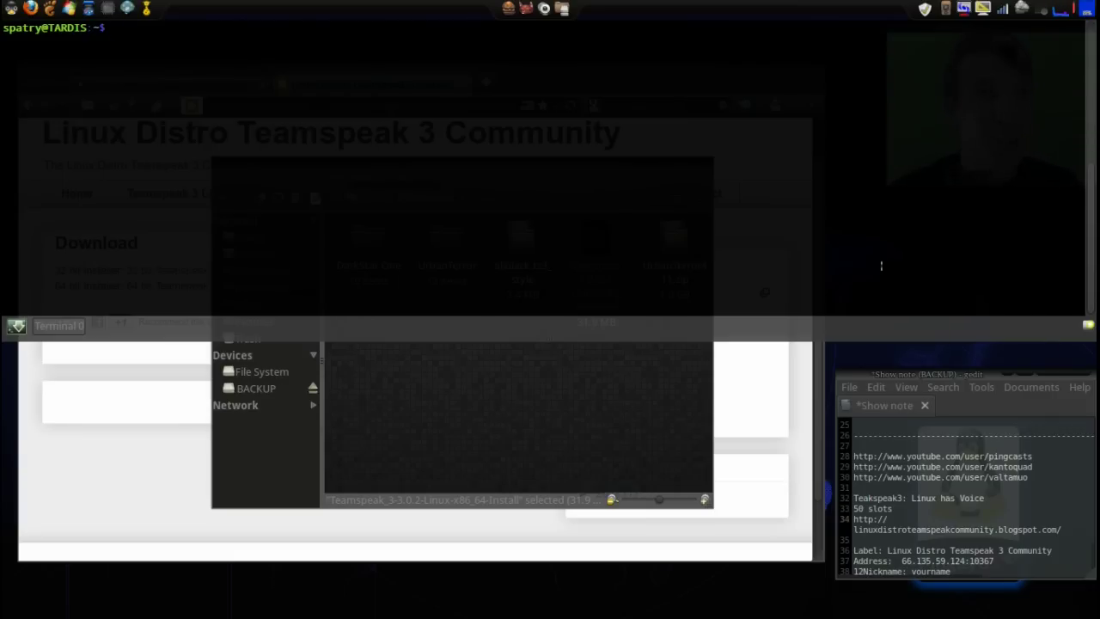
Step: Change to the Downloads directory in the terminal and list its files with ls
text(cd)
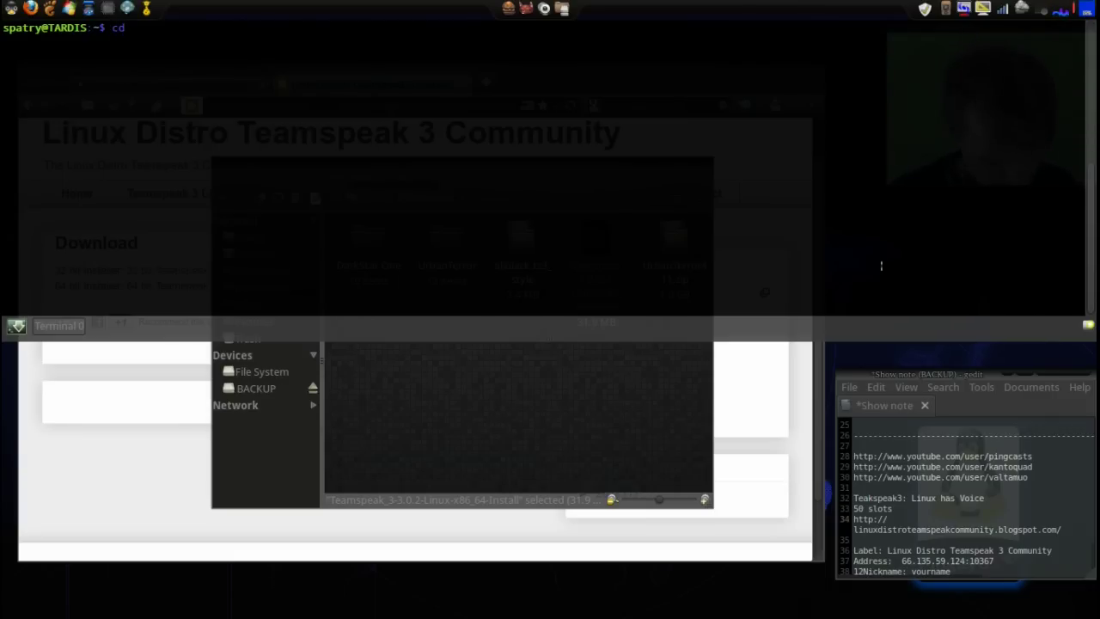
text(D Downloads)
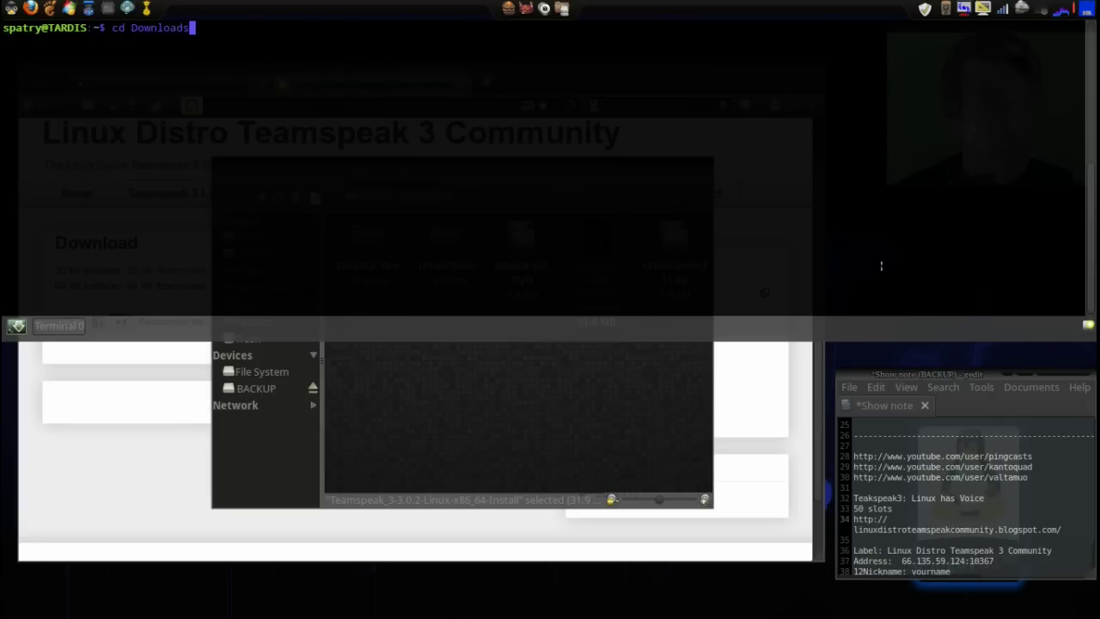
key(Return)
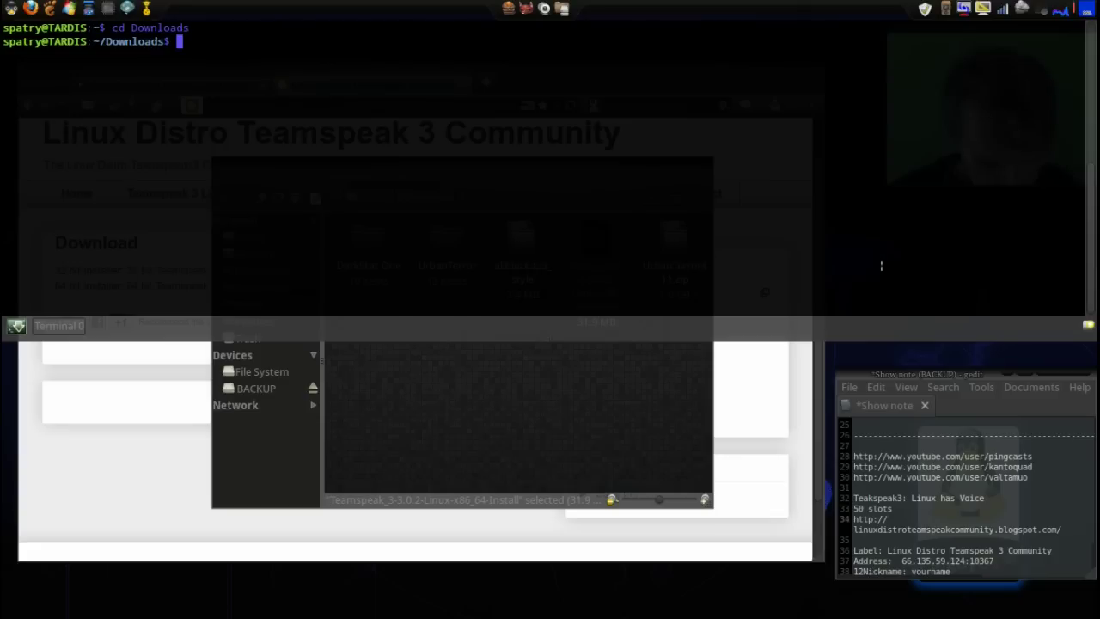
text(l)
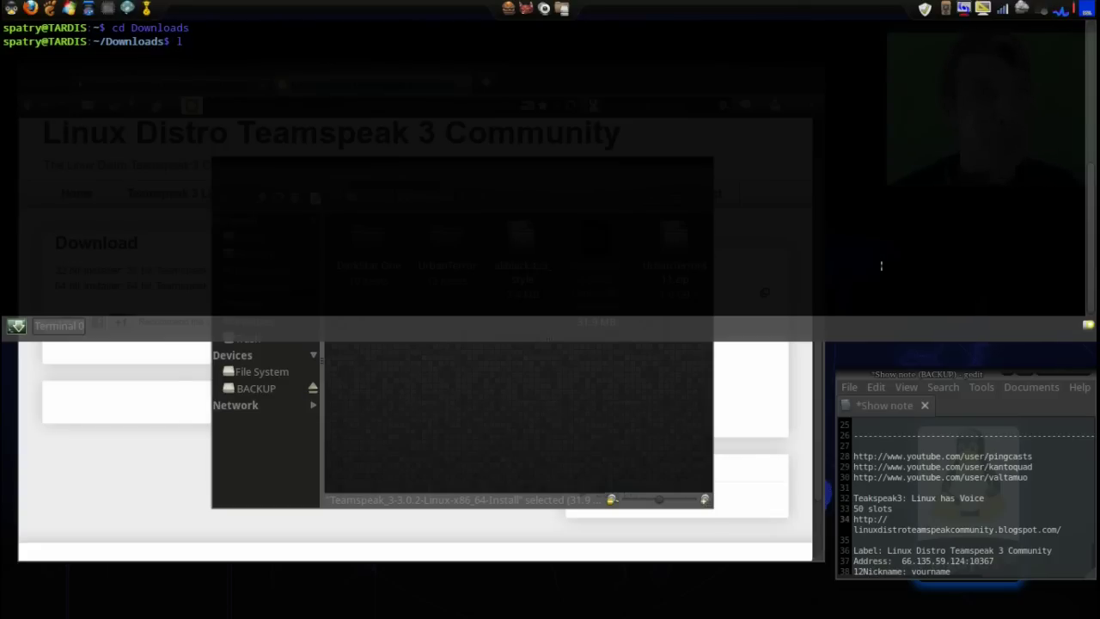
text(s)
key(Return)
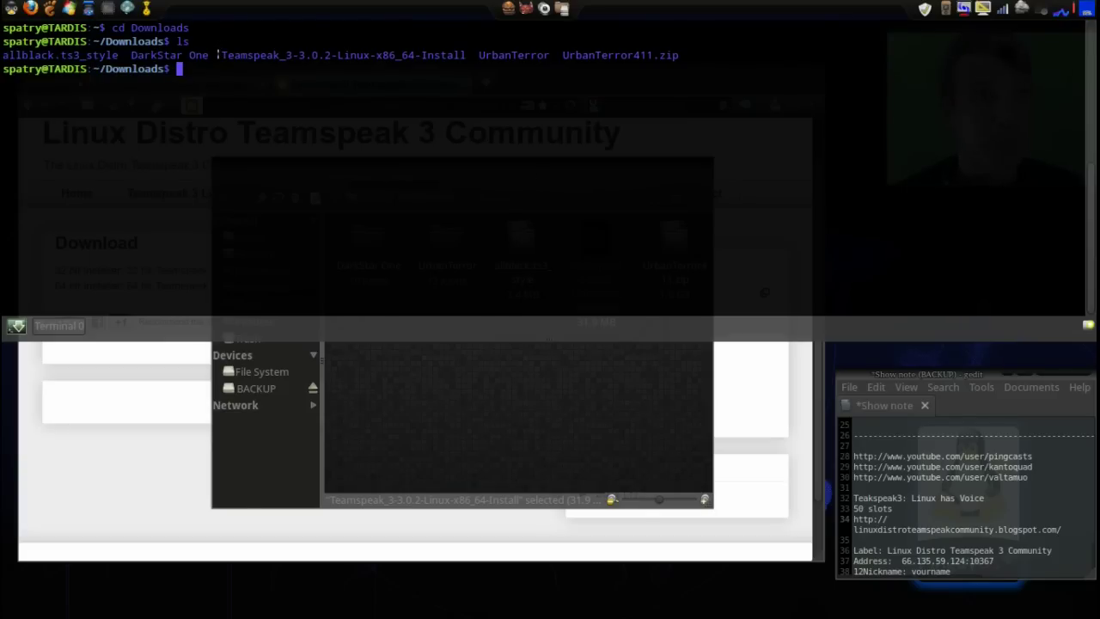
Step: Copy the installer's file name from the listing and run it as ./Teamspeak_3-3.0.2-Linux-x86_64-Install
drag(222, 55, 465, 55)
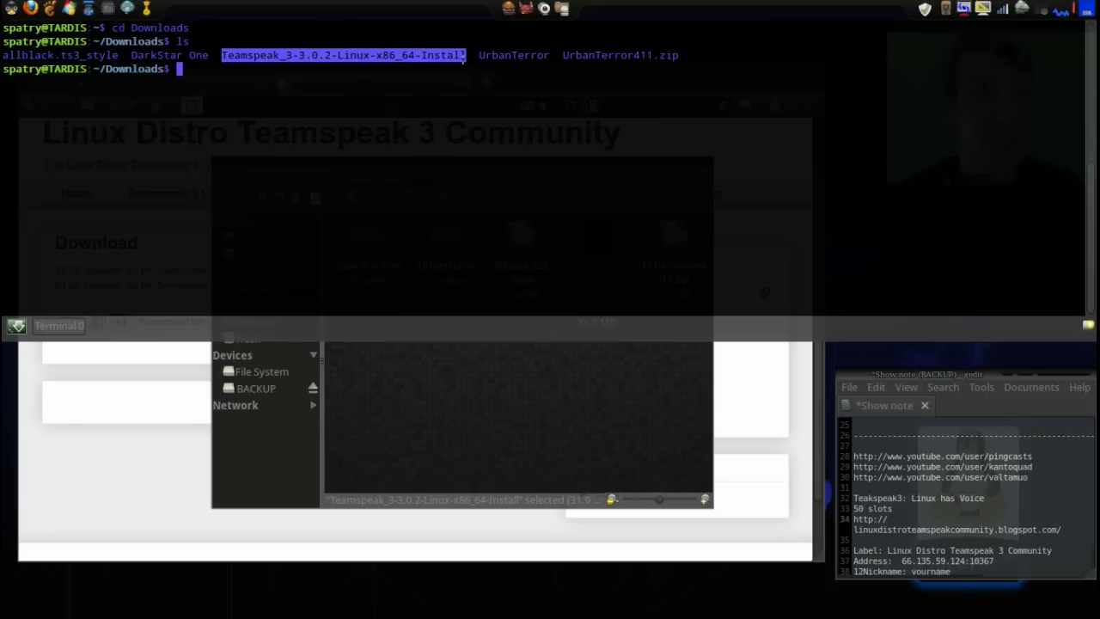
right_click(456, 56)
click(485, 88)
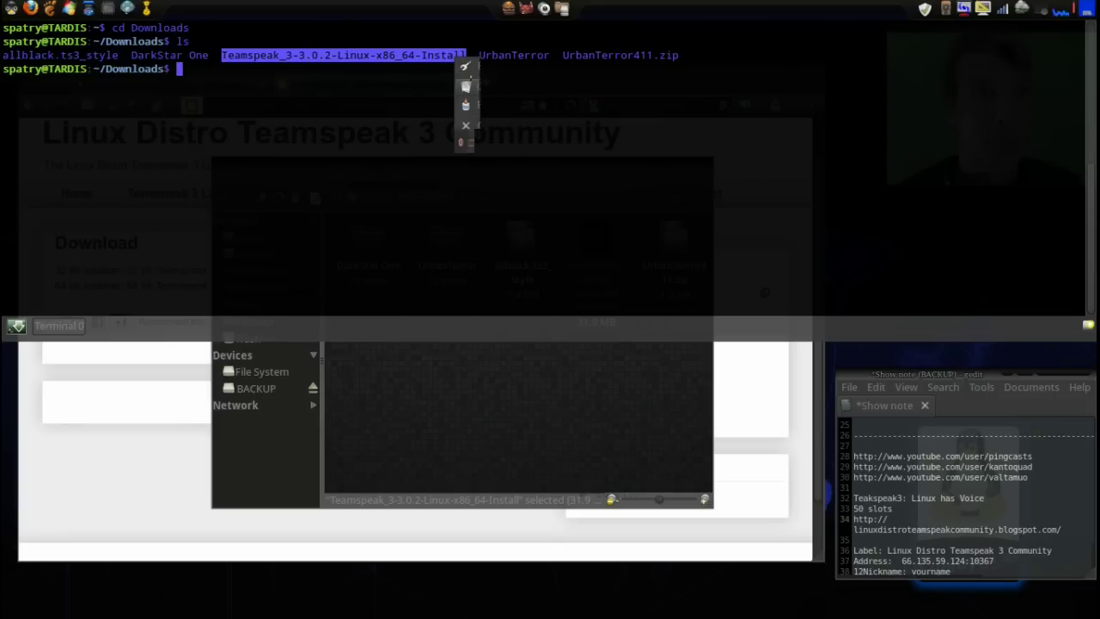
click(259, 84)
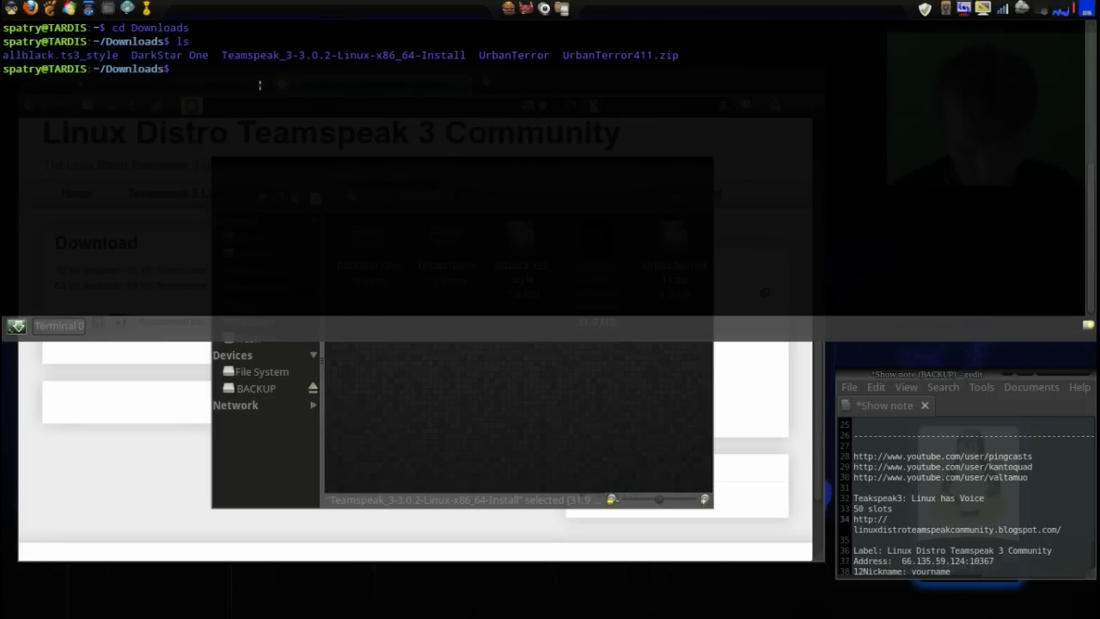
text(./)
right_click(259, 84)
click(293, 132)
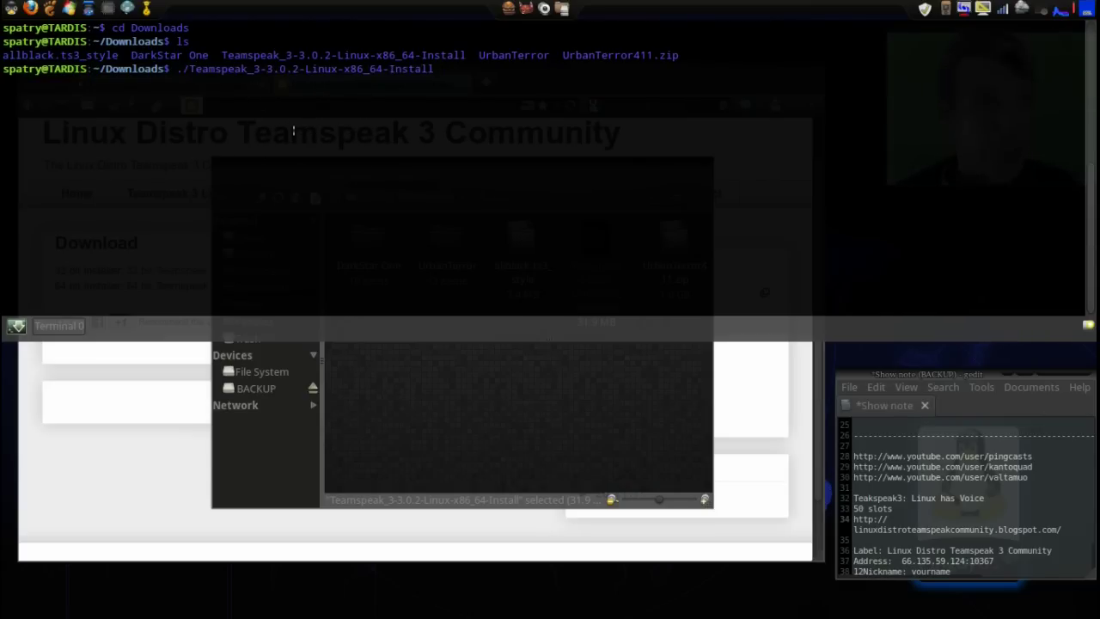
key(Return)
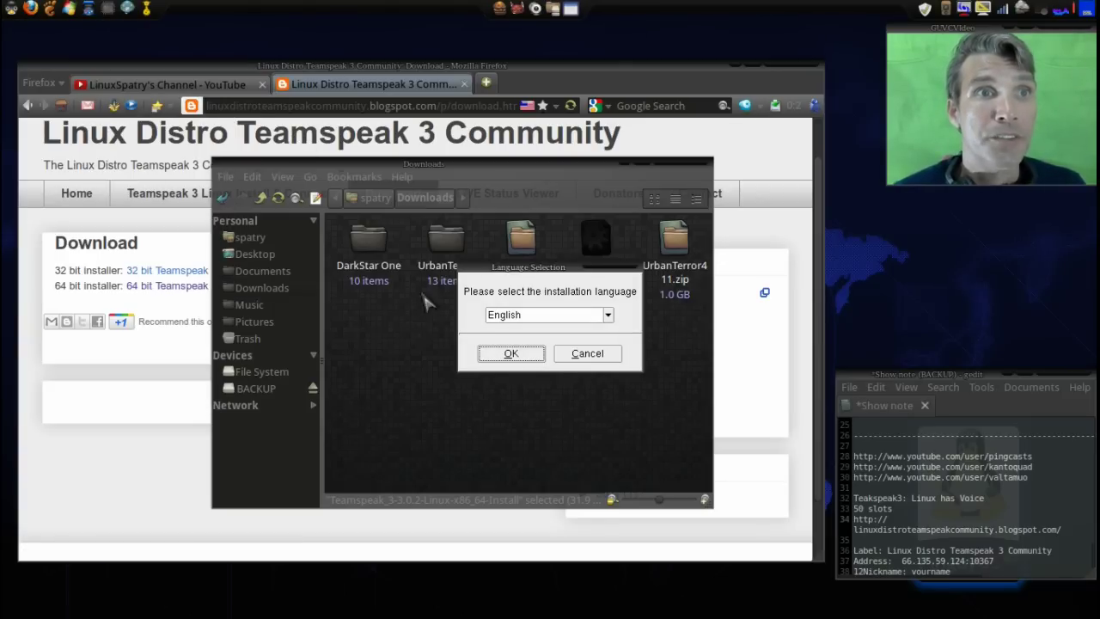
Step: Accept English as the installation language and agree to install Teamspeak 3 on the computer
drag(521, 267, 412, 299)
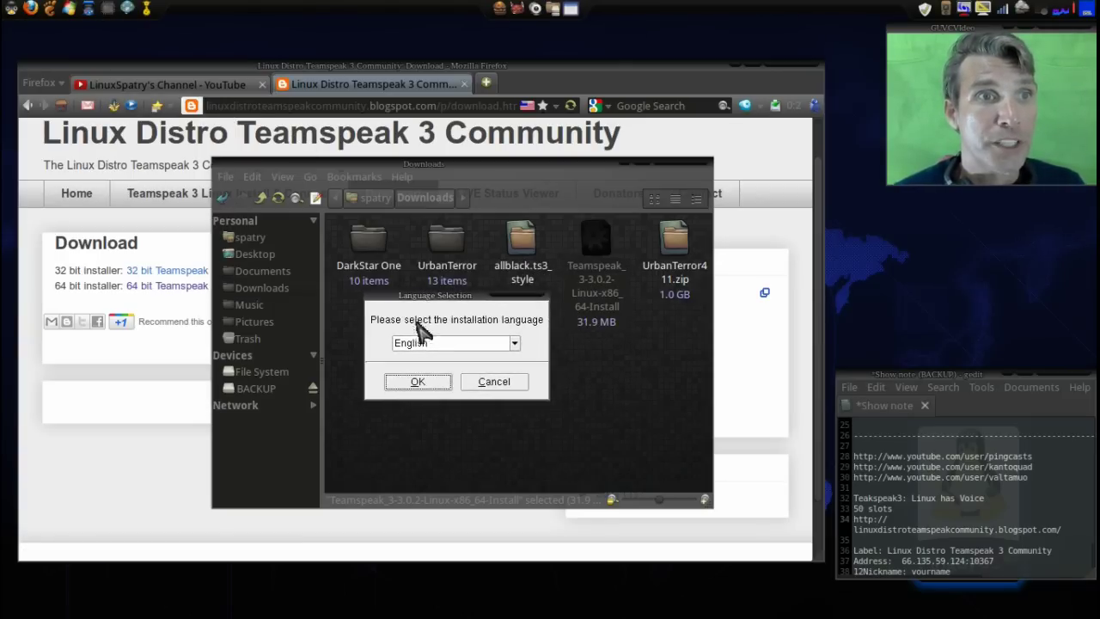
click(419, 382)
click(418, 383)
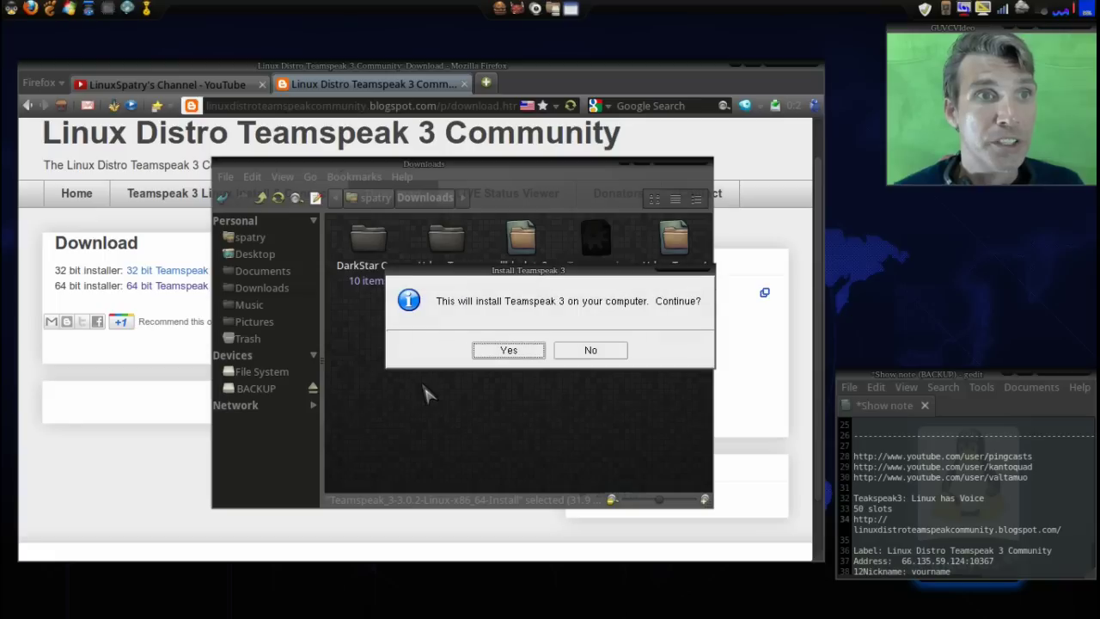
click(507, 353)
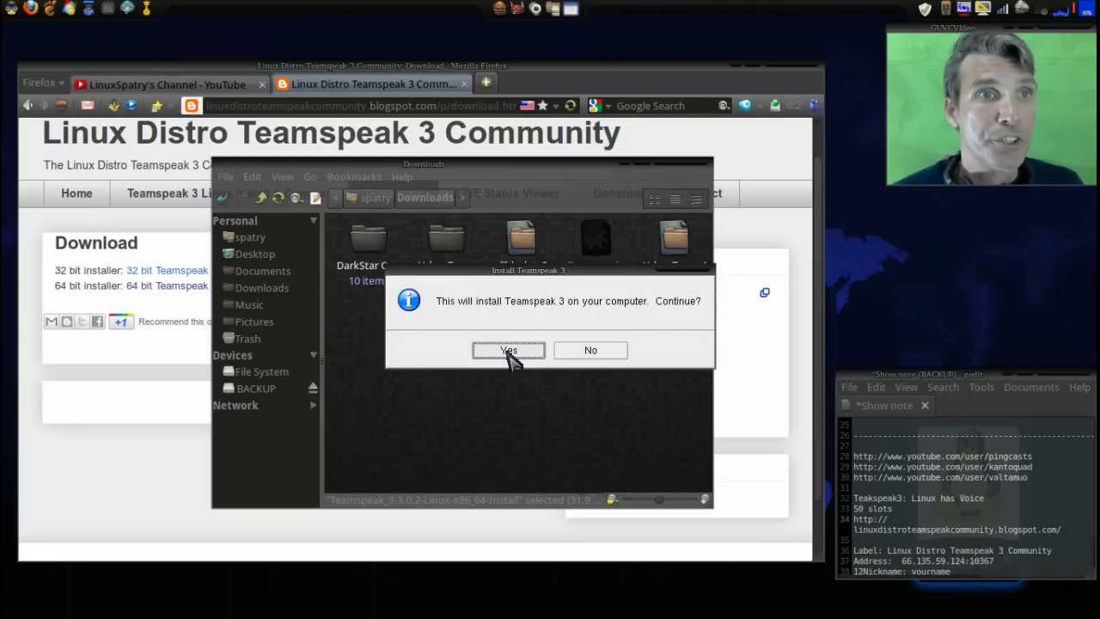
click(509, 353)
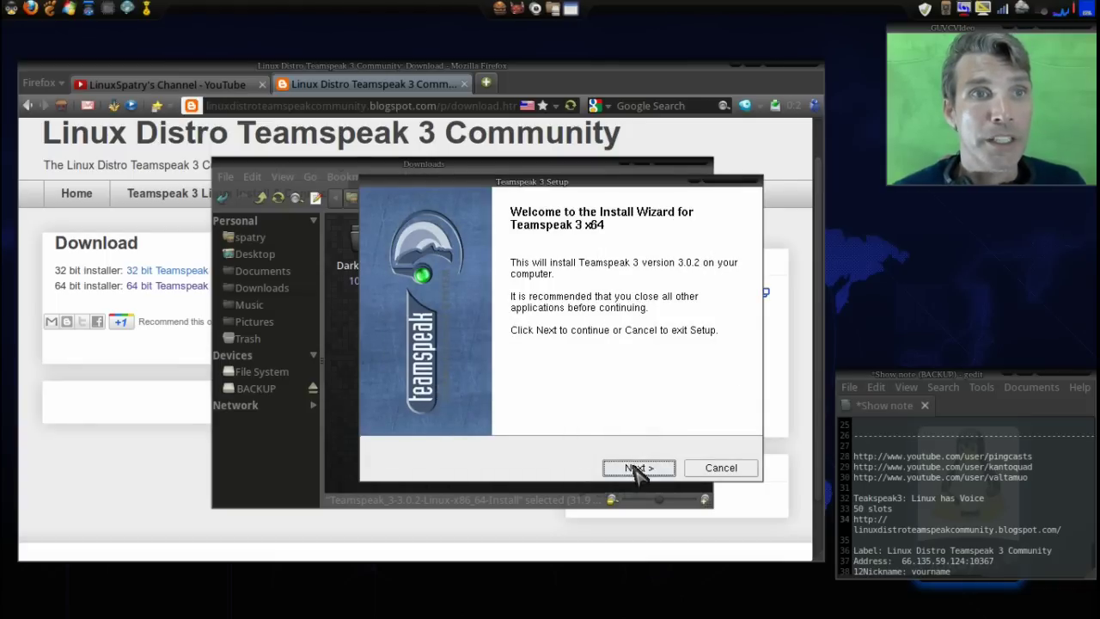
Step: Continue past the Teamspeak 3 x64 welcome page and accept the terms of the license agreement
click(635, 470)
click(421, 405)
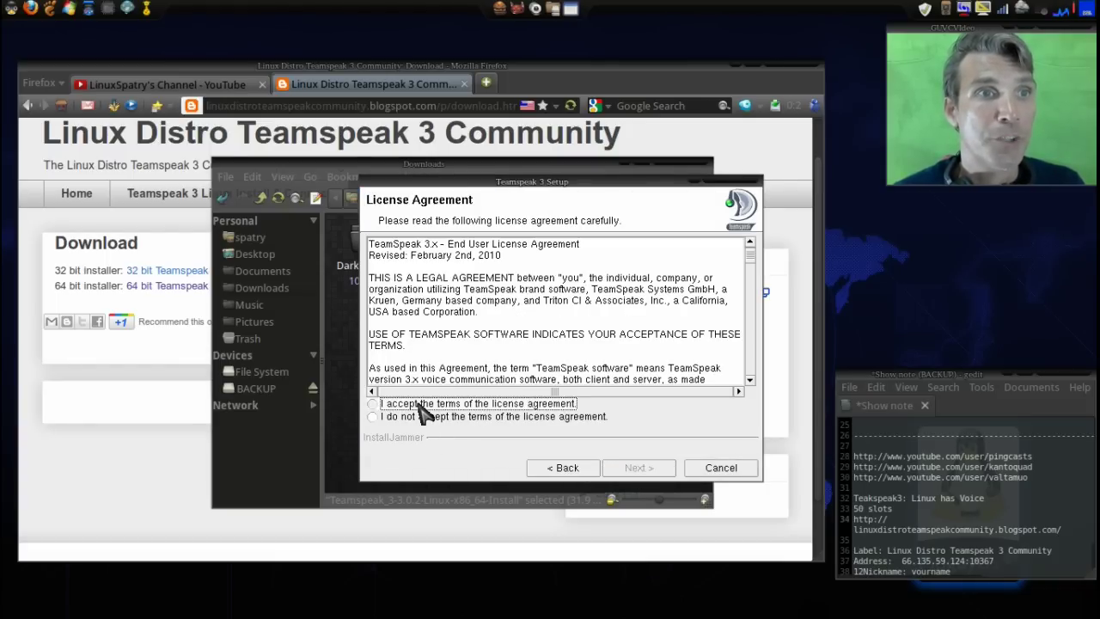
click(635, 470)
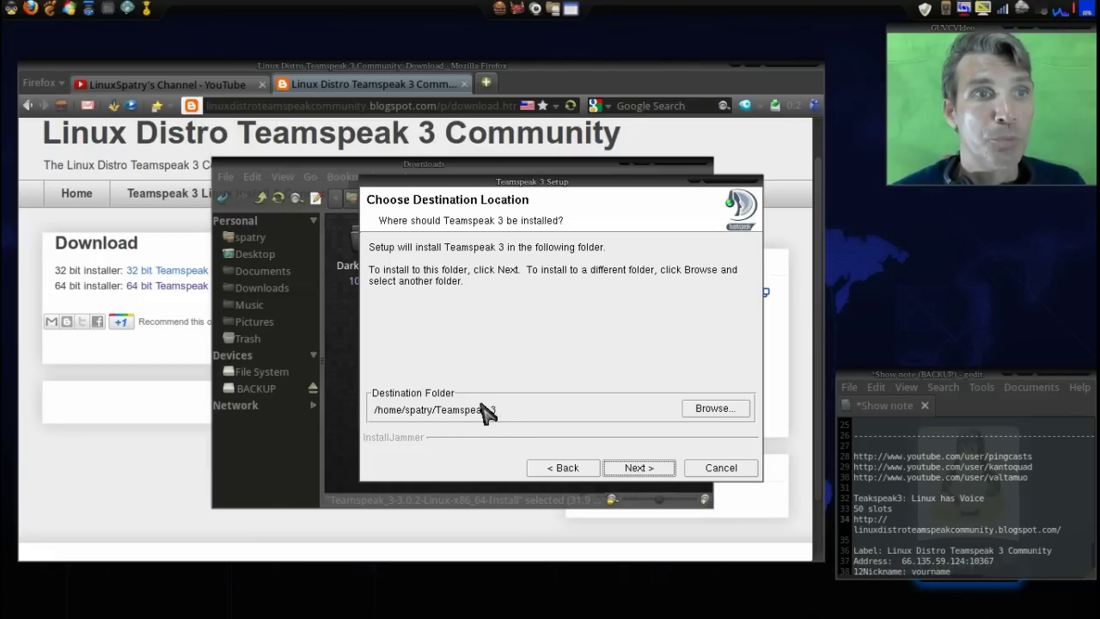
Step: Change the installation's destination to a folder named Teamspeak-3b in the home directory and continue
click(716, 410)
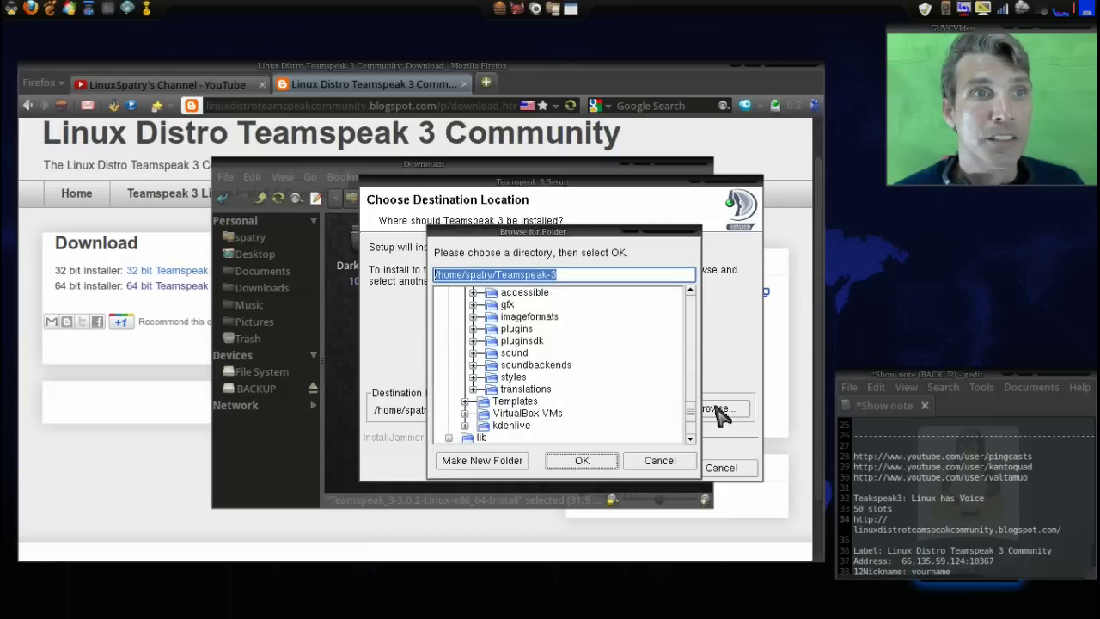
click(553, 277)
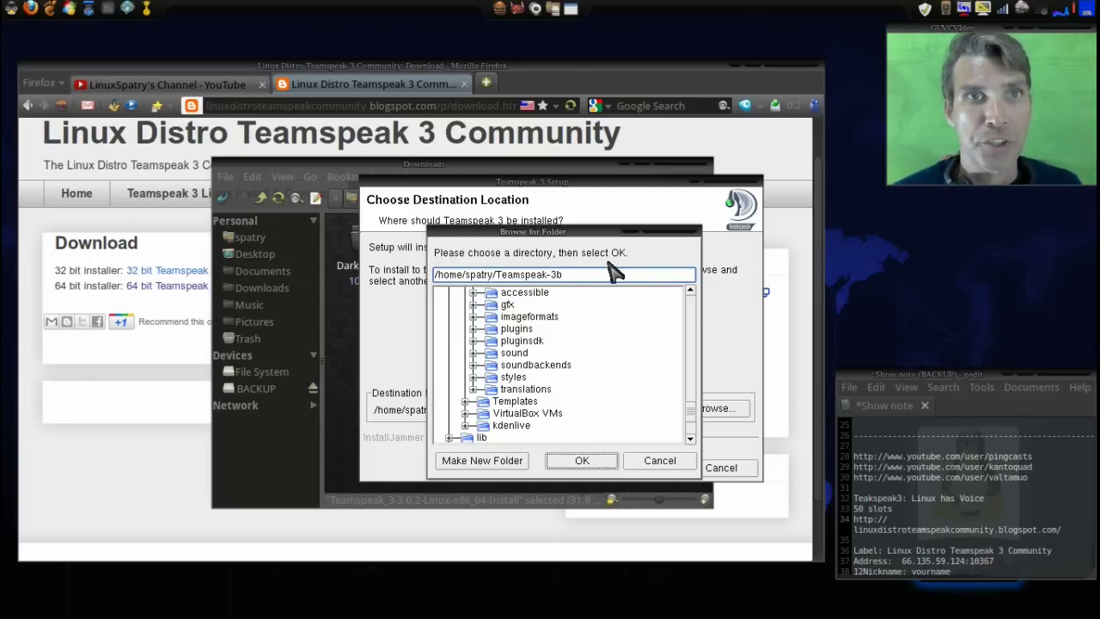
click(583, 462)
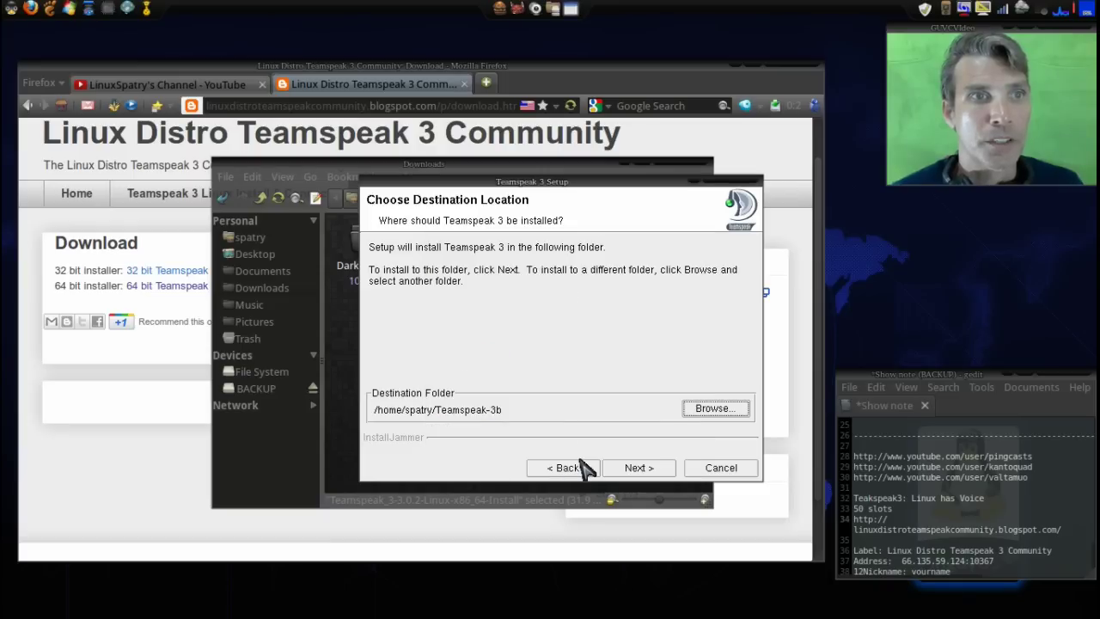
click(639, 471)
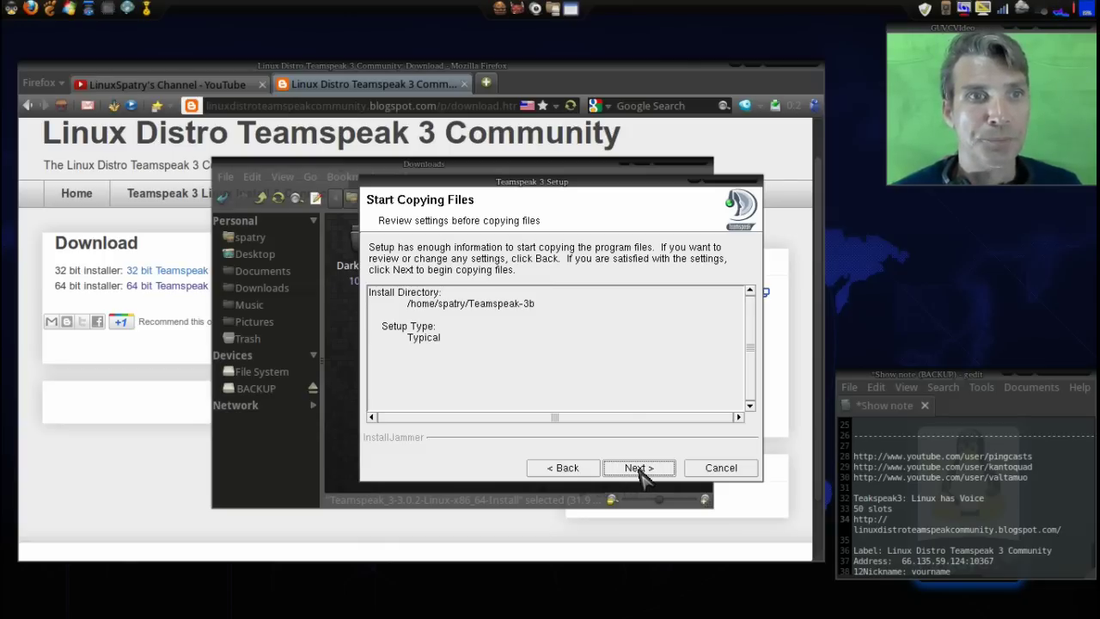
Step: Install the files with the Typical setup and finish the wizard with Launch Teamspeak 3 and Create Desktop Shortcut enabled
click(639, 469)
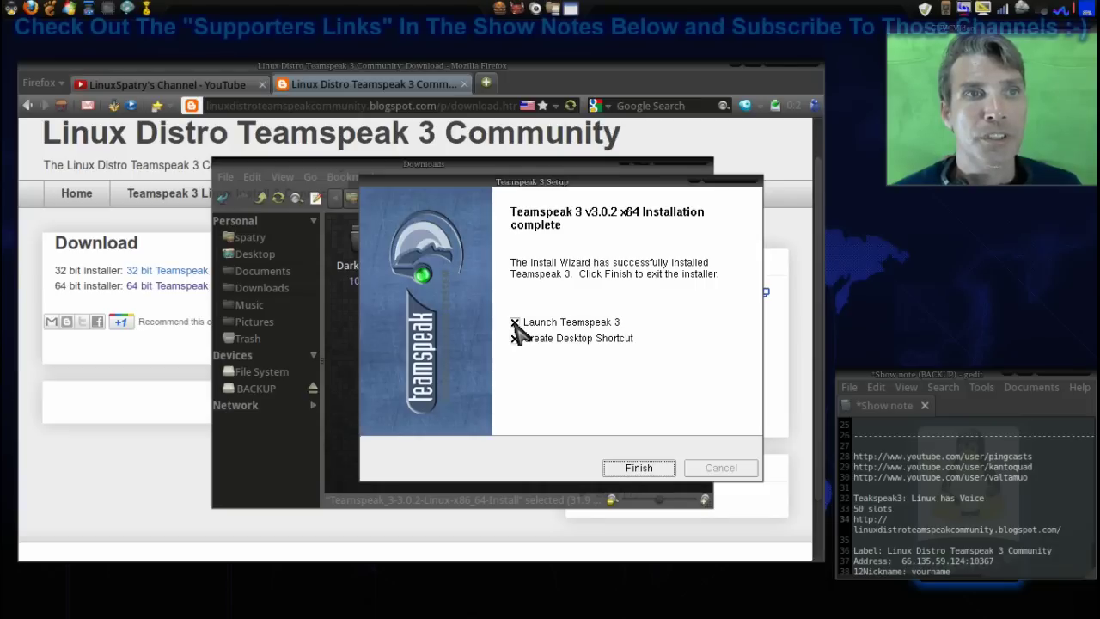
click(649, 467)
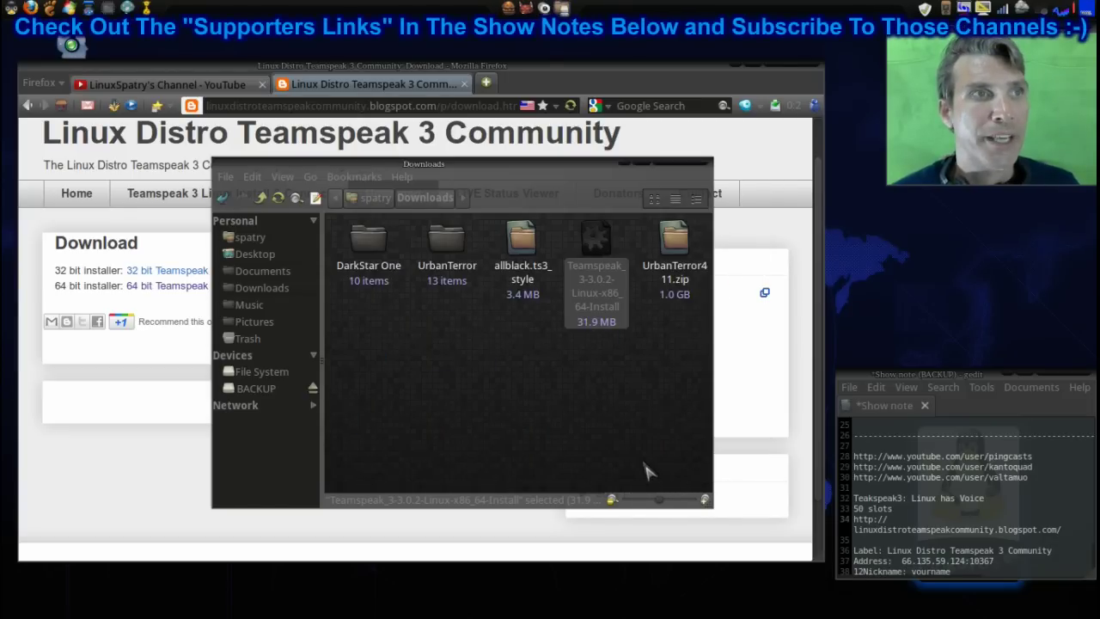
Step: Close the Firefox window and move the TeamSpeak 3 window clear of its desktop shortcut
drag(399, 67, 425, 72)
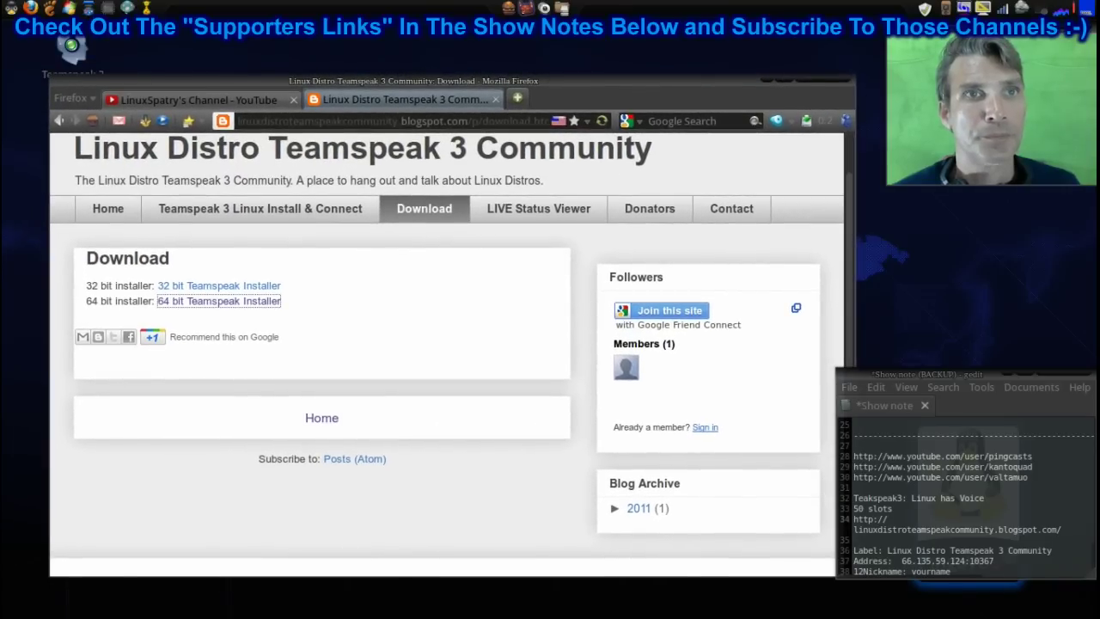
click(821, 86)
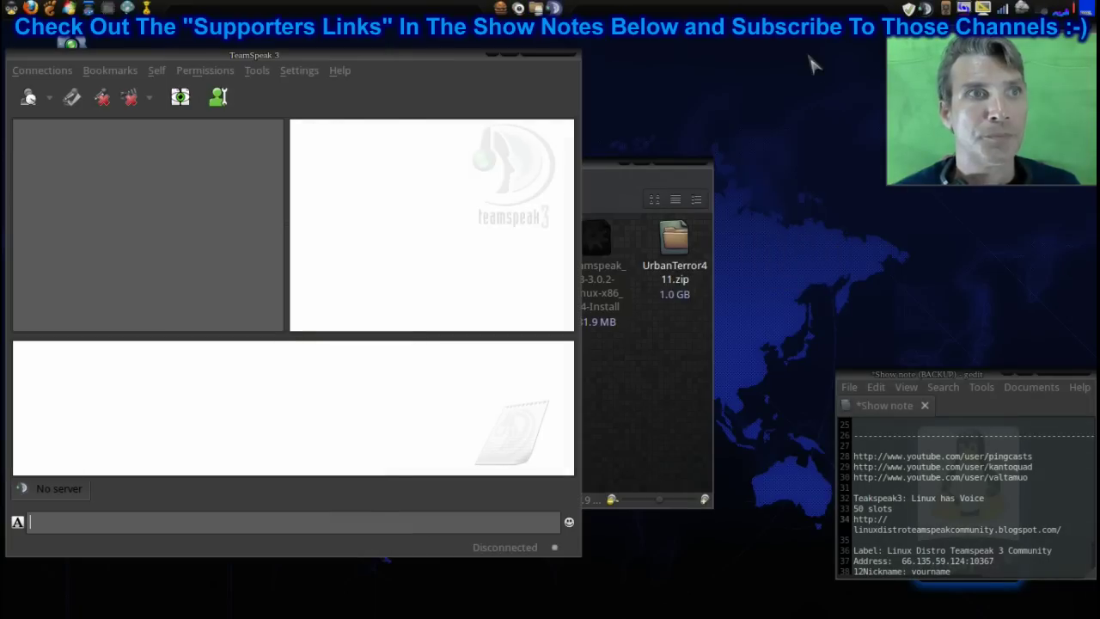
drag(337, 58, 468, 54)
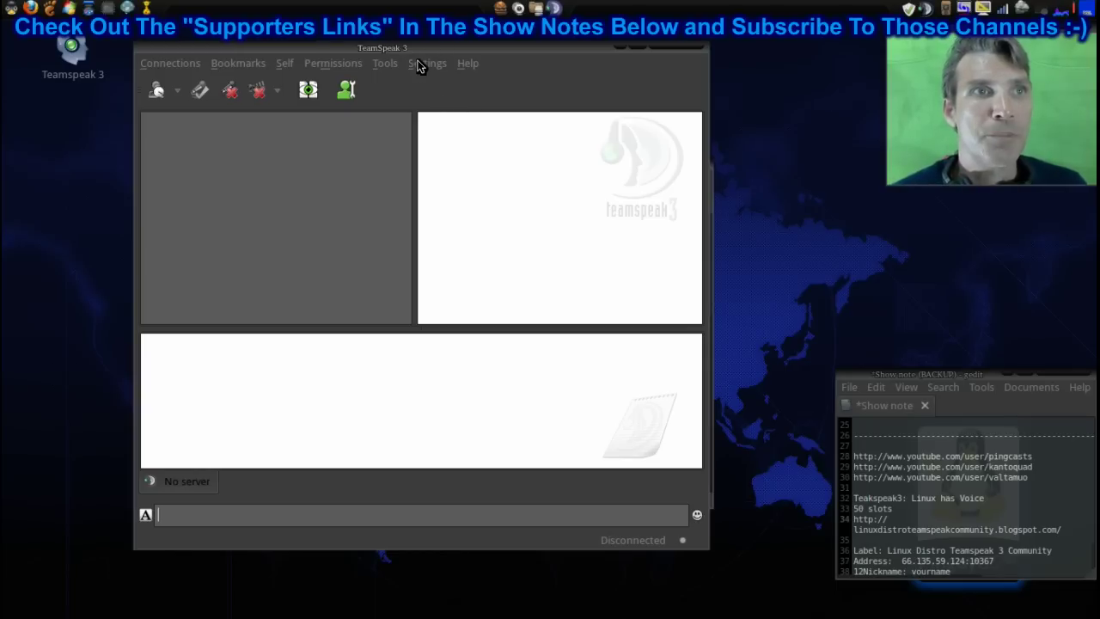
Step: Open TeamSpeak's Design options and try the Windows style
click(422, 69)
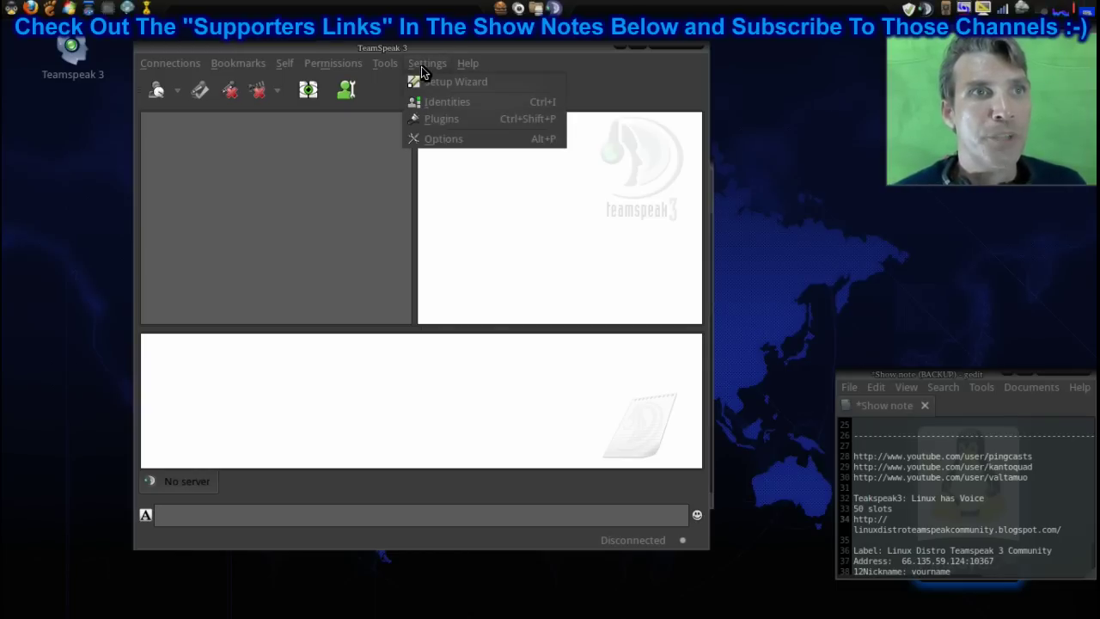
click(437, 143)
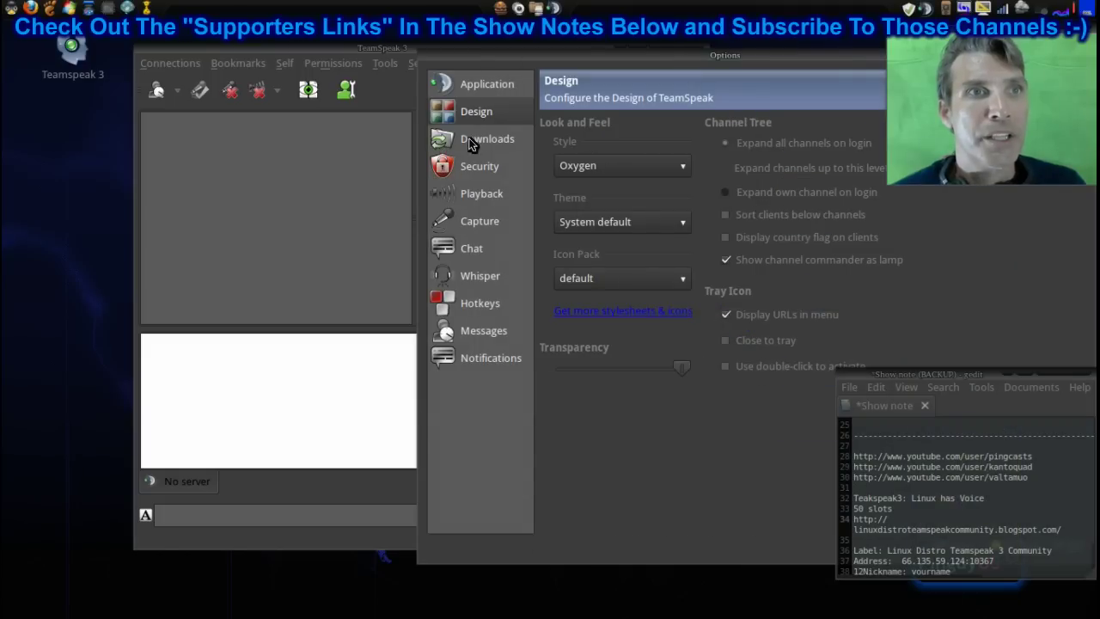
drag(627, 69, 386, 142)
click(409, 159)
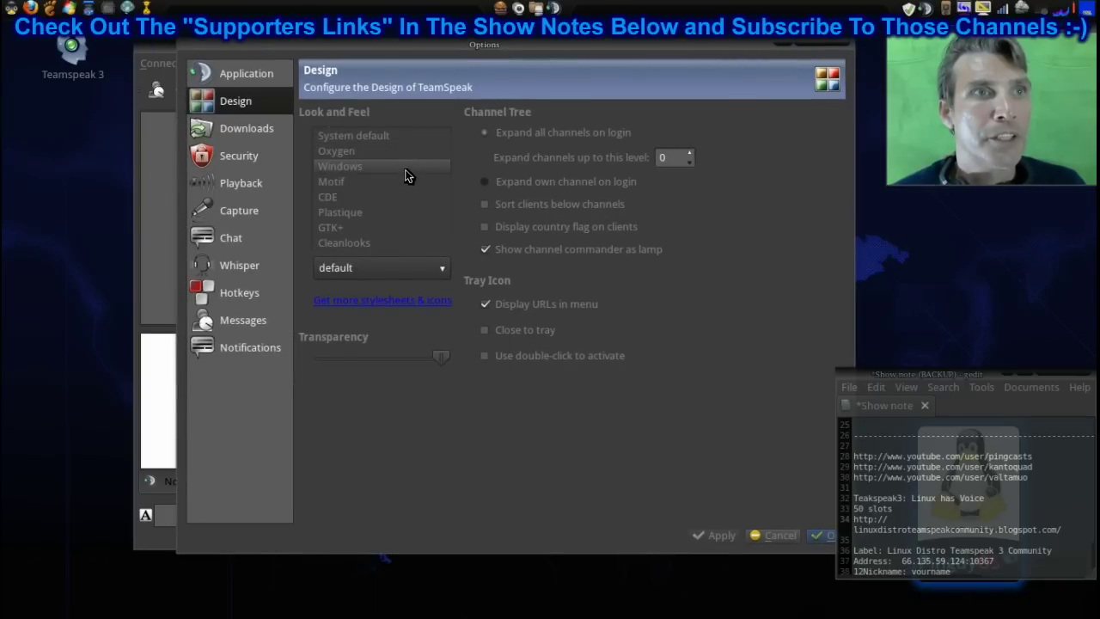
click(406, 175)
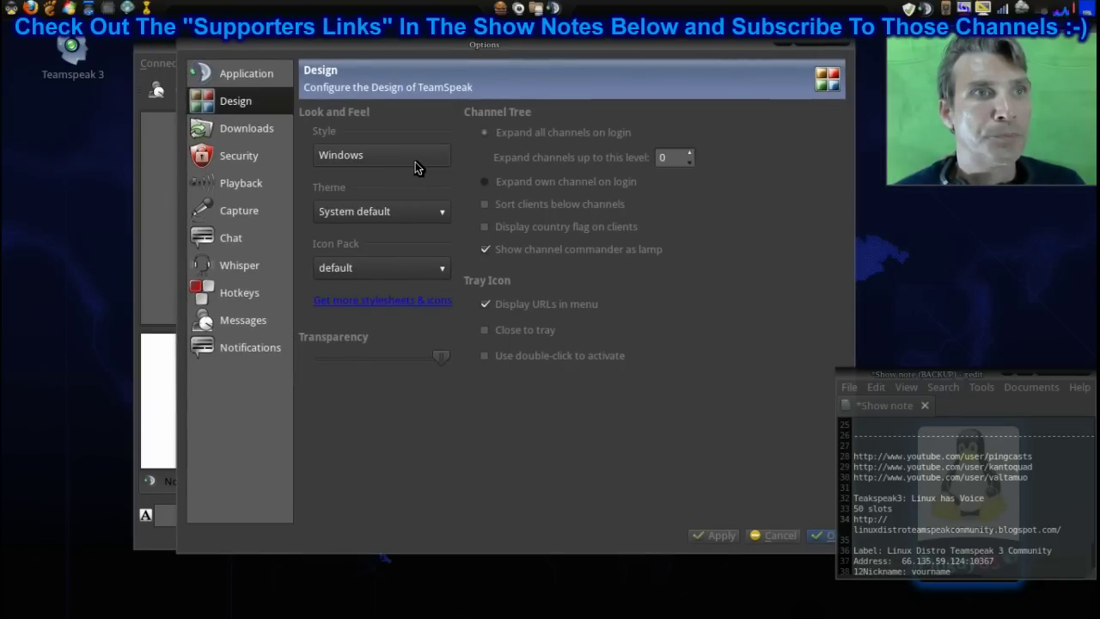
Step: Set the TeamSpeak style to Oxygen, apply it and confirm the options
click(415, 162)
click(407, 140)
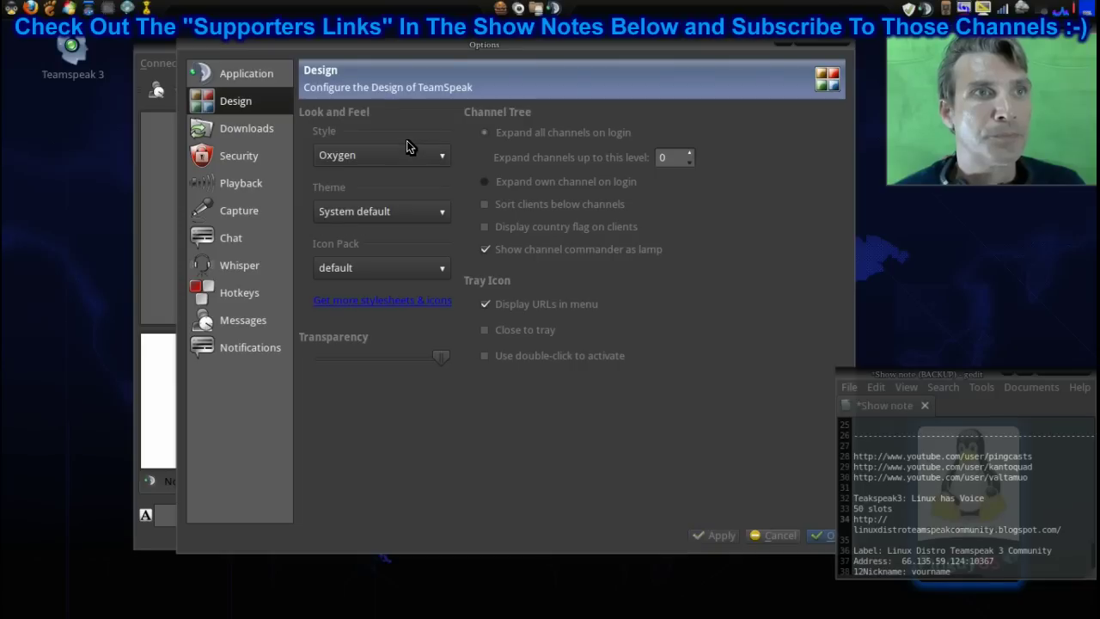
click(711, 535)
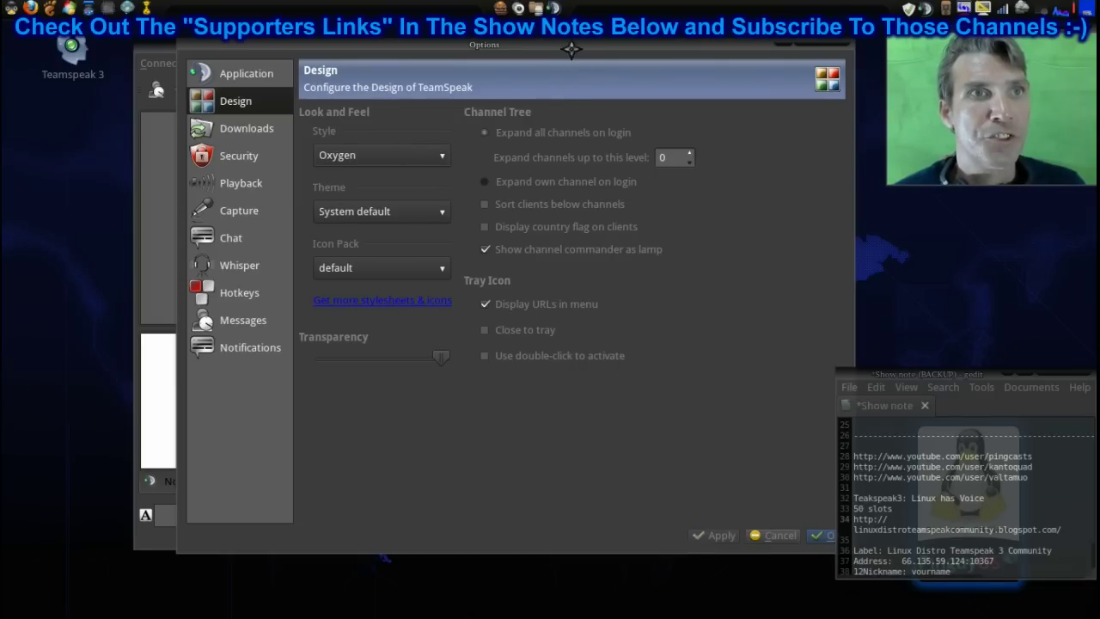
drag(570, 50, 496, 43)
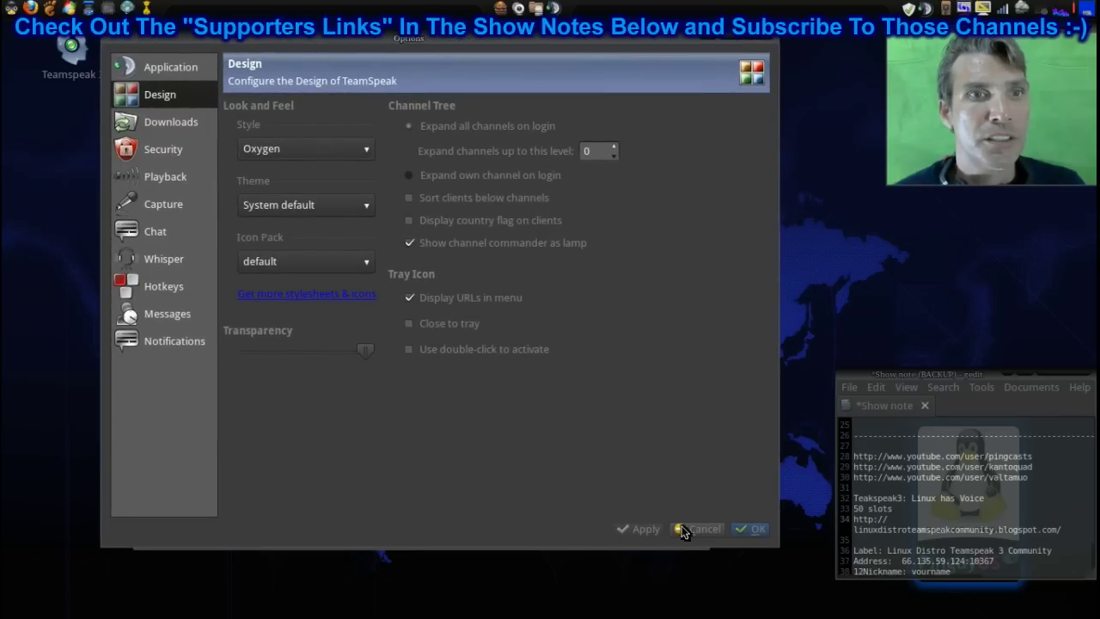
click(753, 533)
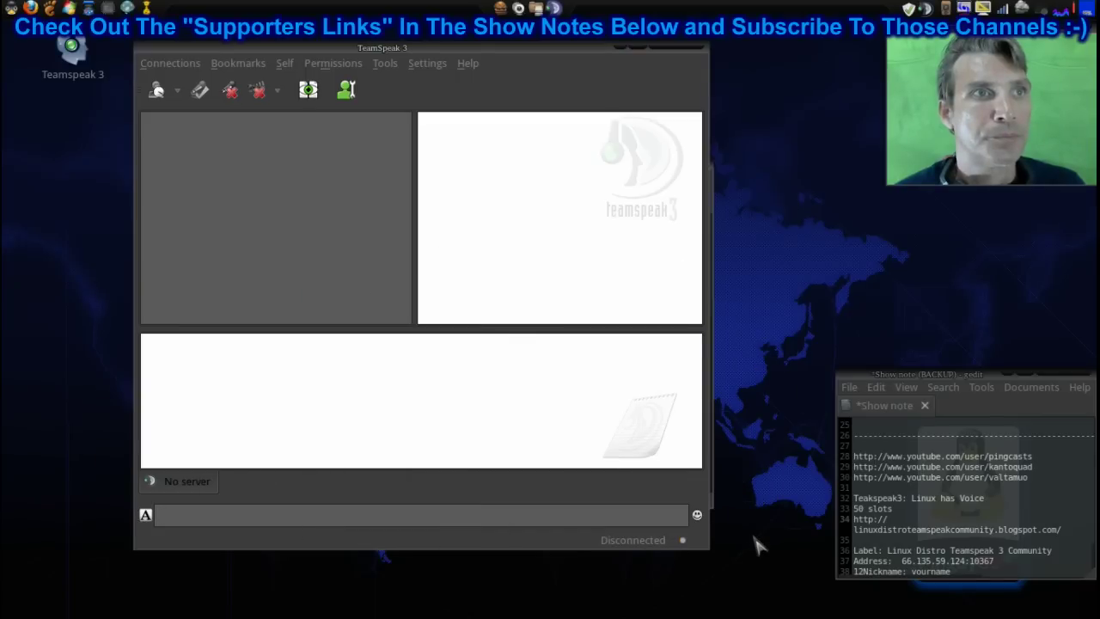
Step: Close TeamSpeak 3 and permanently delete its shortcut from the desktop
click(690, 54)
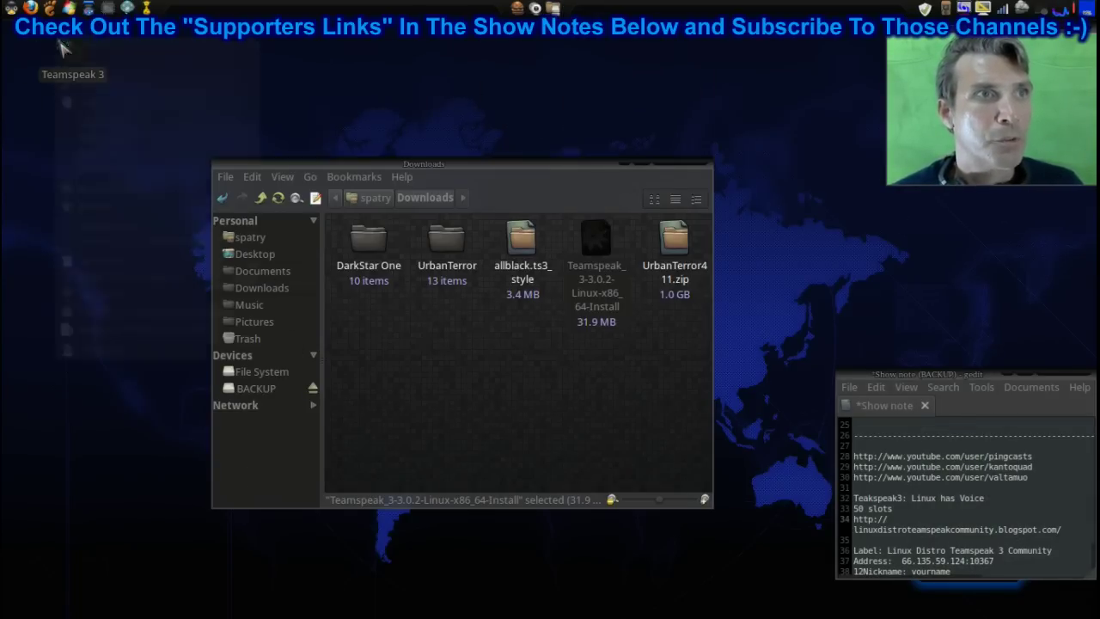
right_click(62, 40)
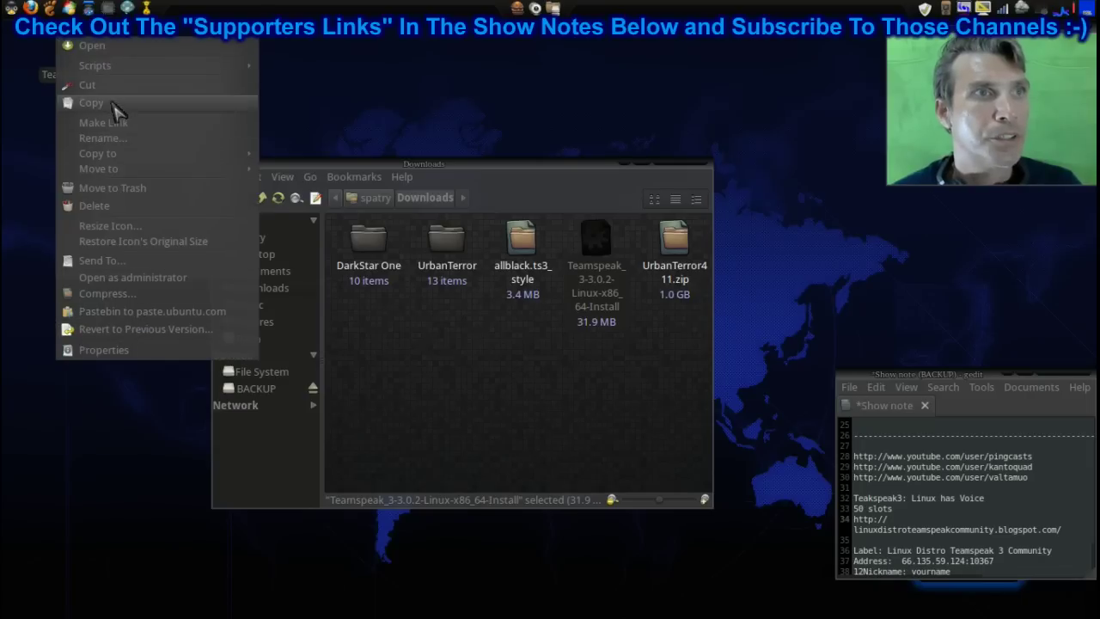
click(93, 206)
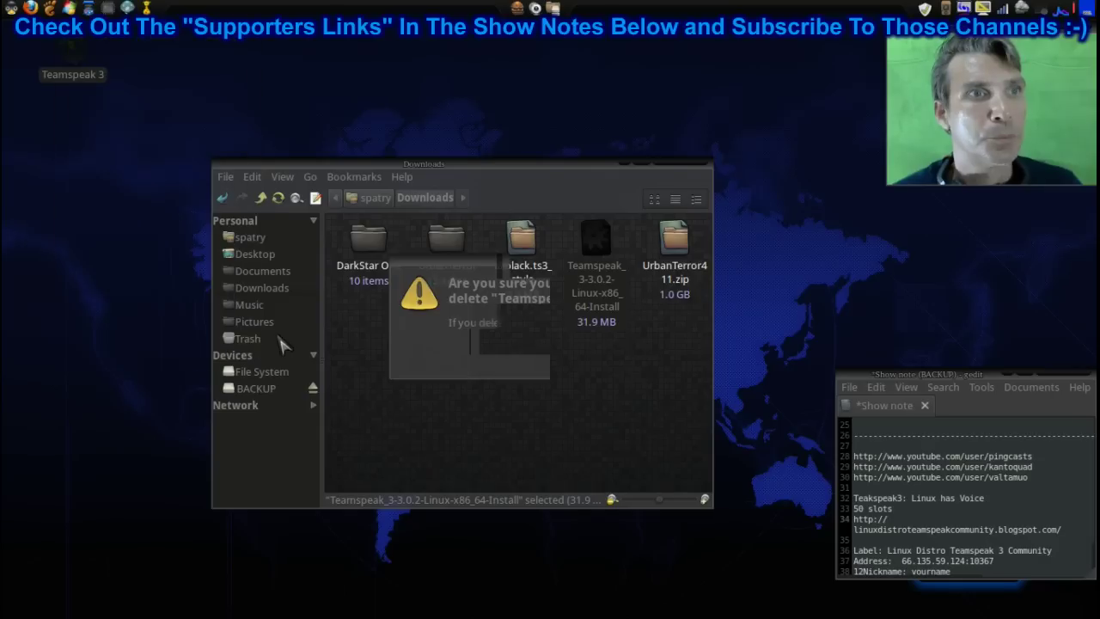
click(679, 358)
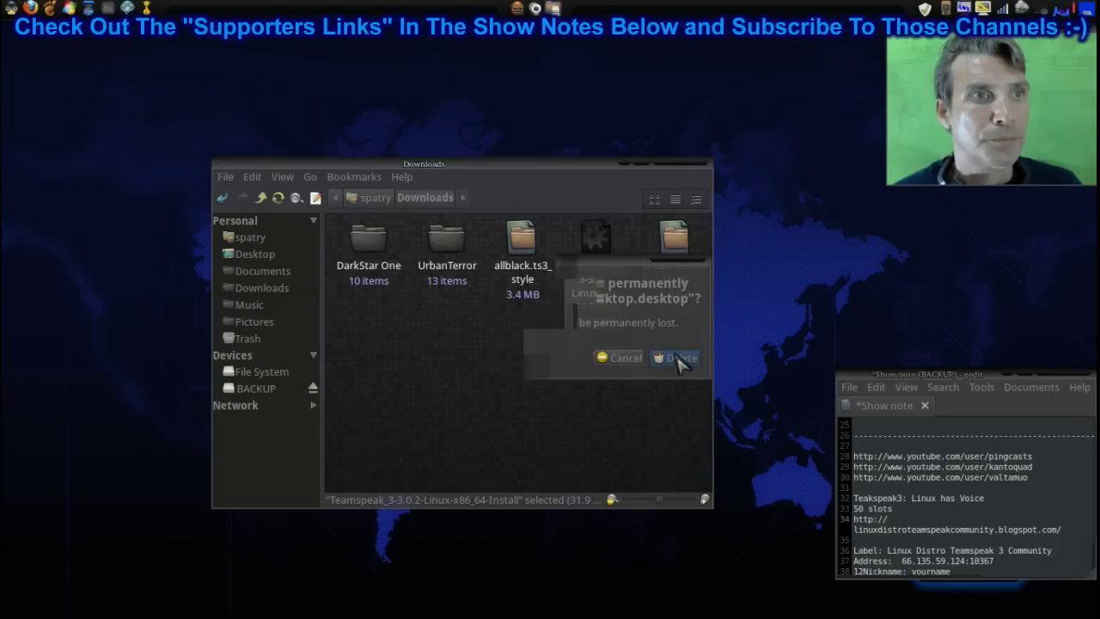
Step: Permanently delete the Teamspeak-3b folder from the home directory
click(245, 239)
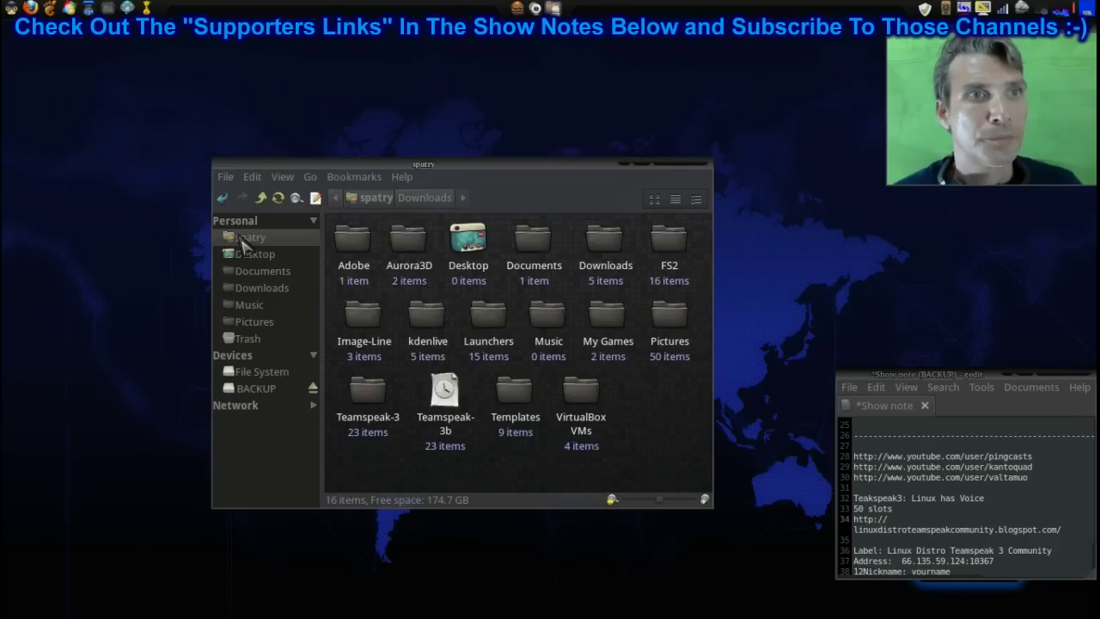
click(443, 397)
right_click(442, 397)
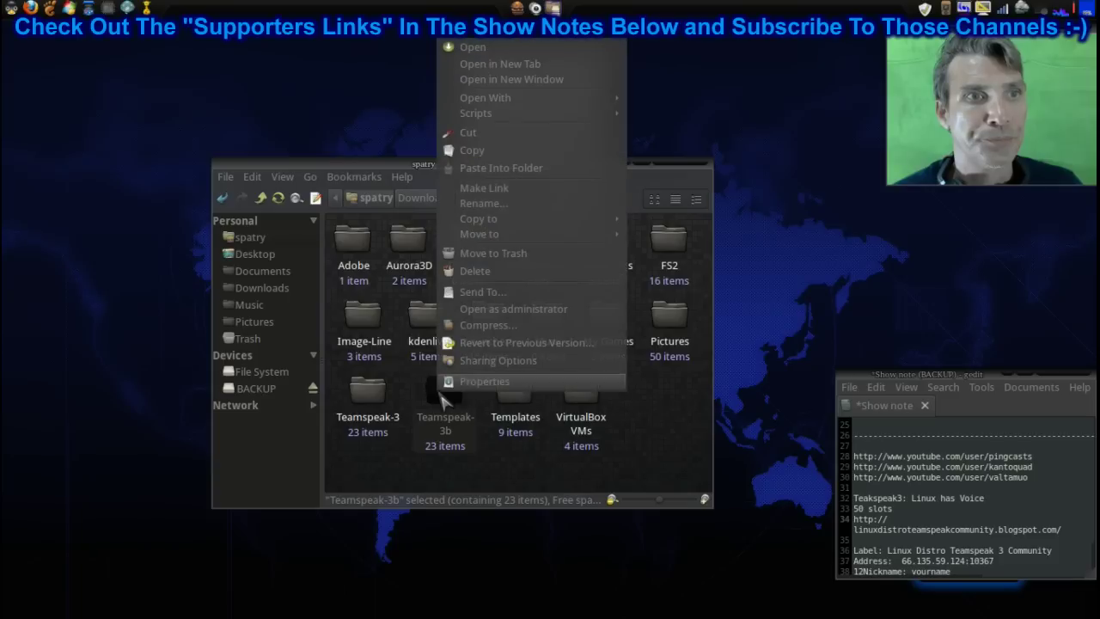
click(490, 277)
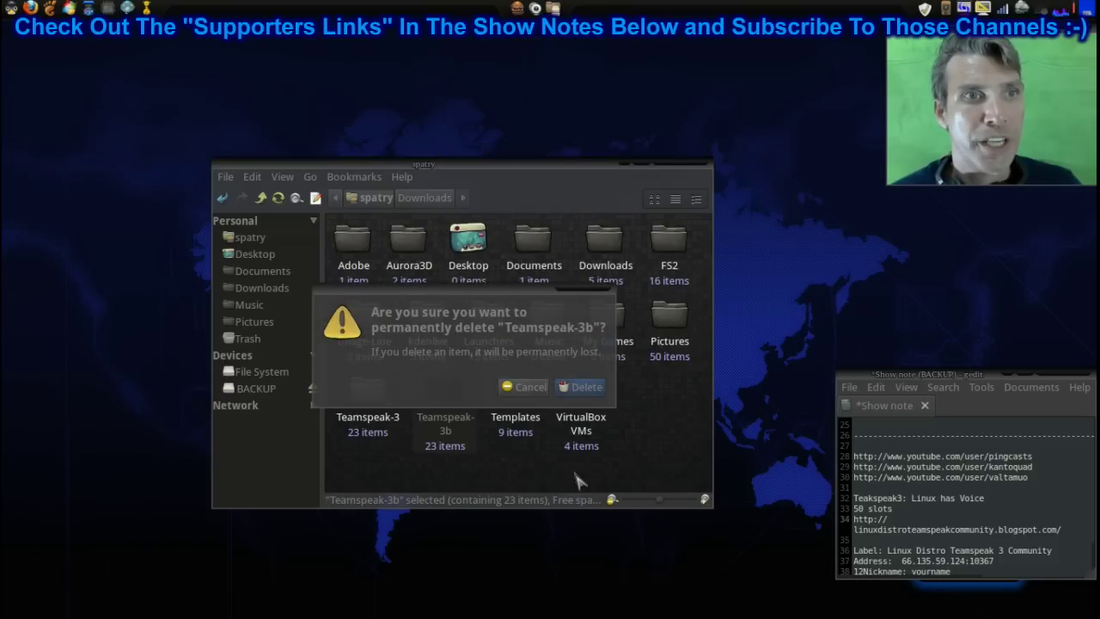
click(585, 387)
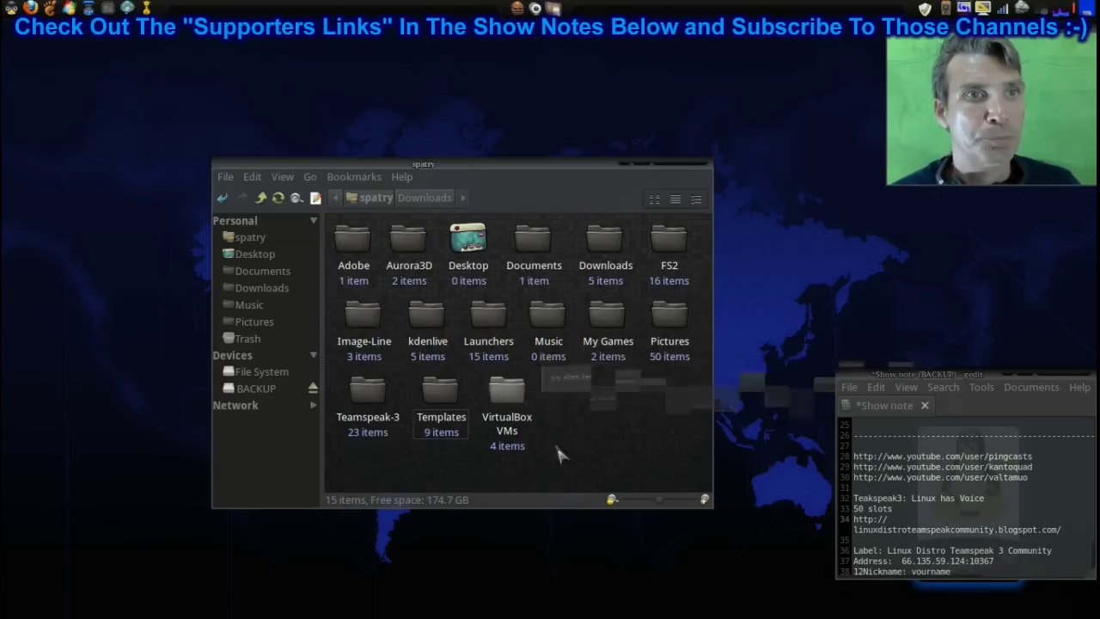
Step: Start TeamSpeak by running ts3client_linux_amd64 from the Teamspeak-3 folder in the home directory, and move its window aside
double_click(367, 399)
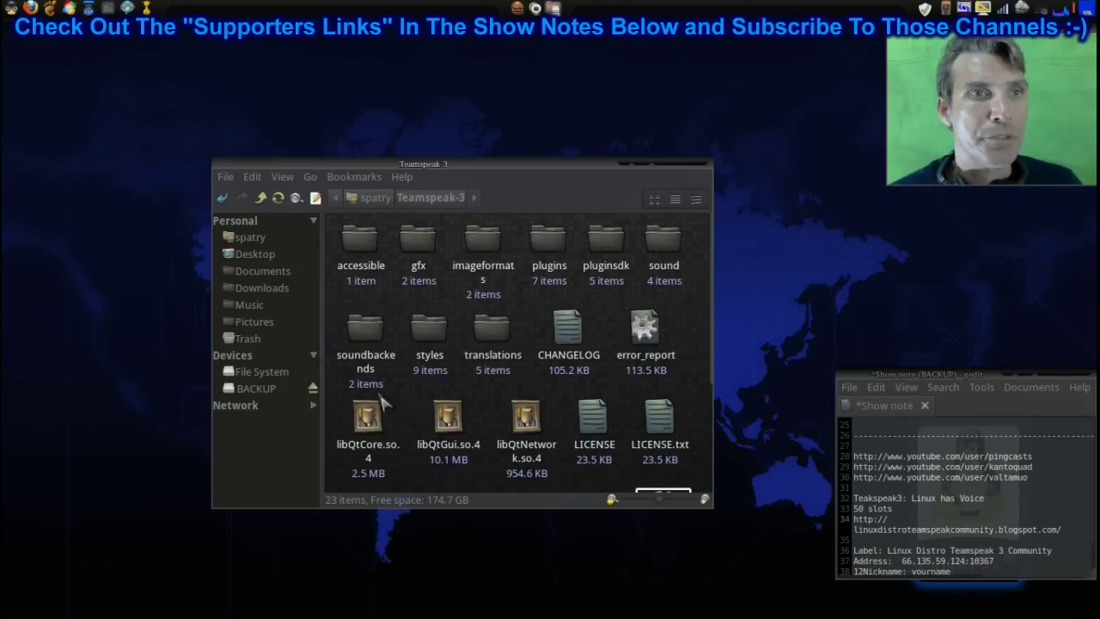
scroll(669, 302, down, 3)
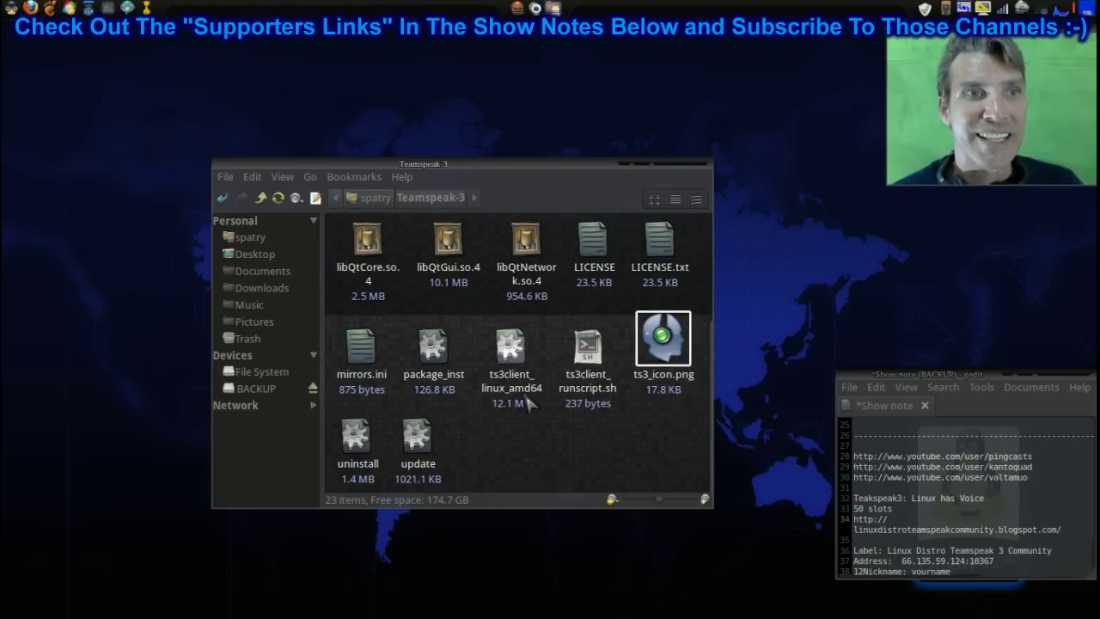
click(513, 354)
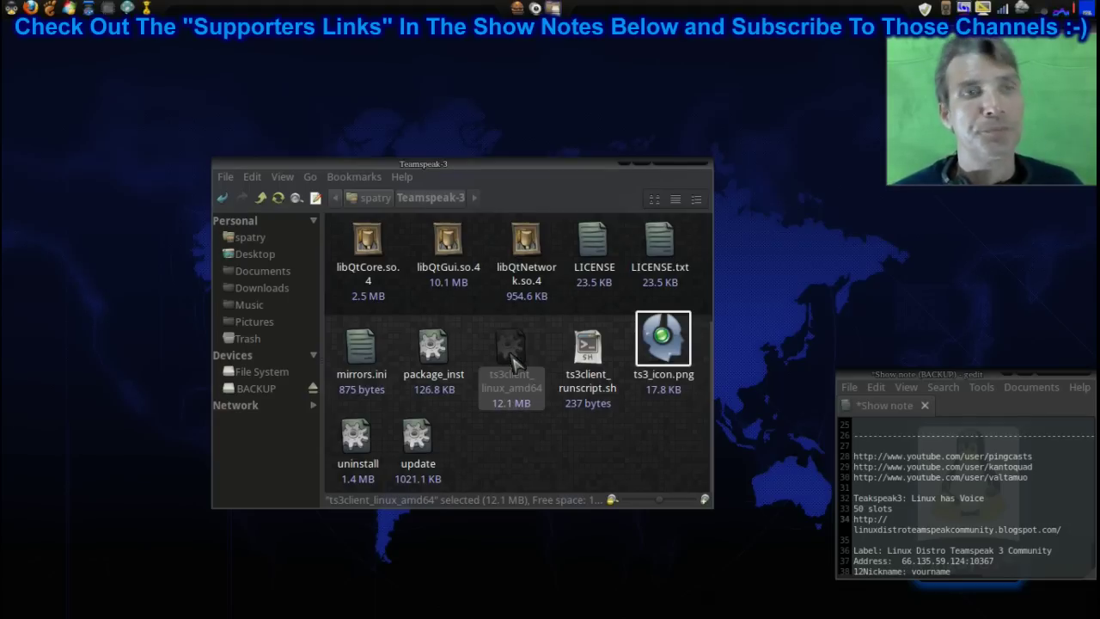
double_click(512, 355)
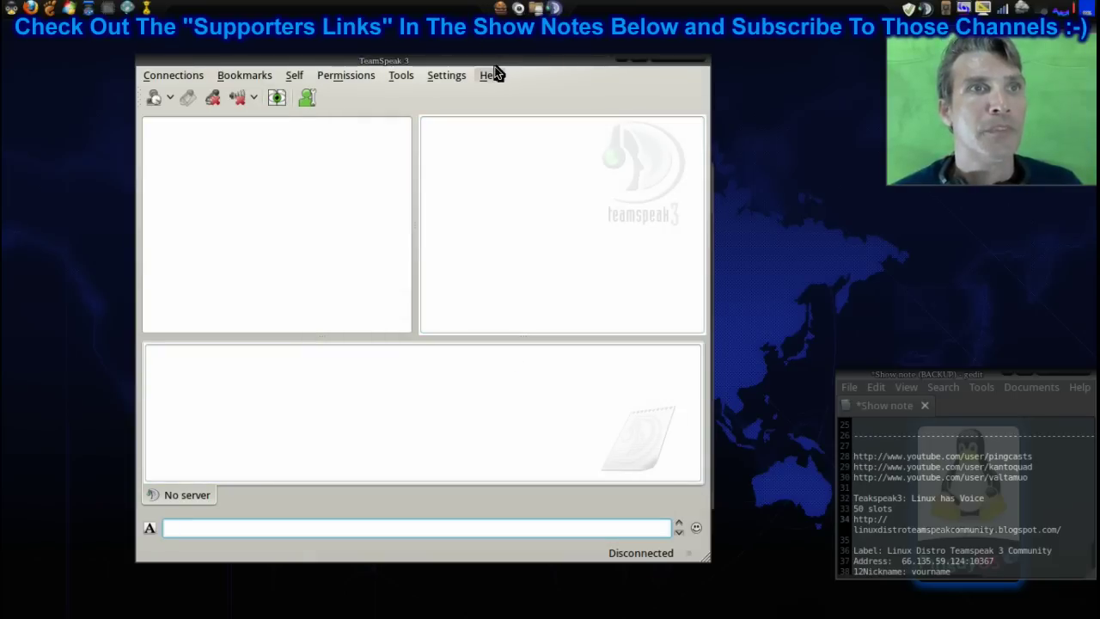
drag(497, 63, 382, 39)
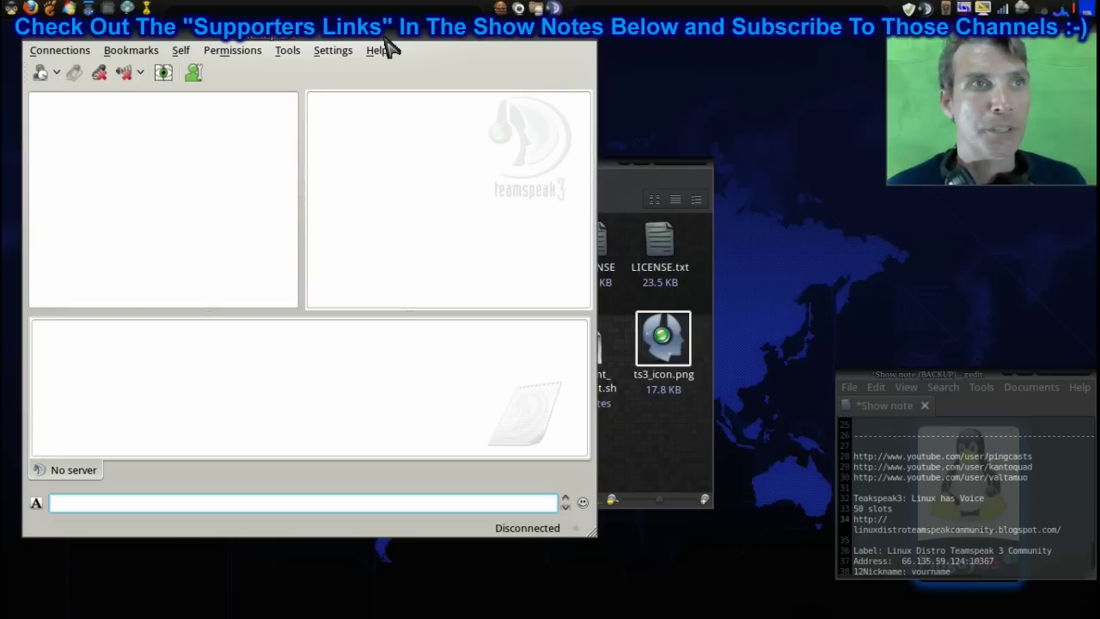
Step: Set the TeamSpeak style to GTK+ in the design options, apply it and move the Options window off the main window
click(325, 52)
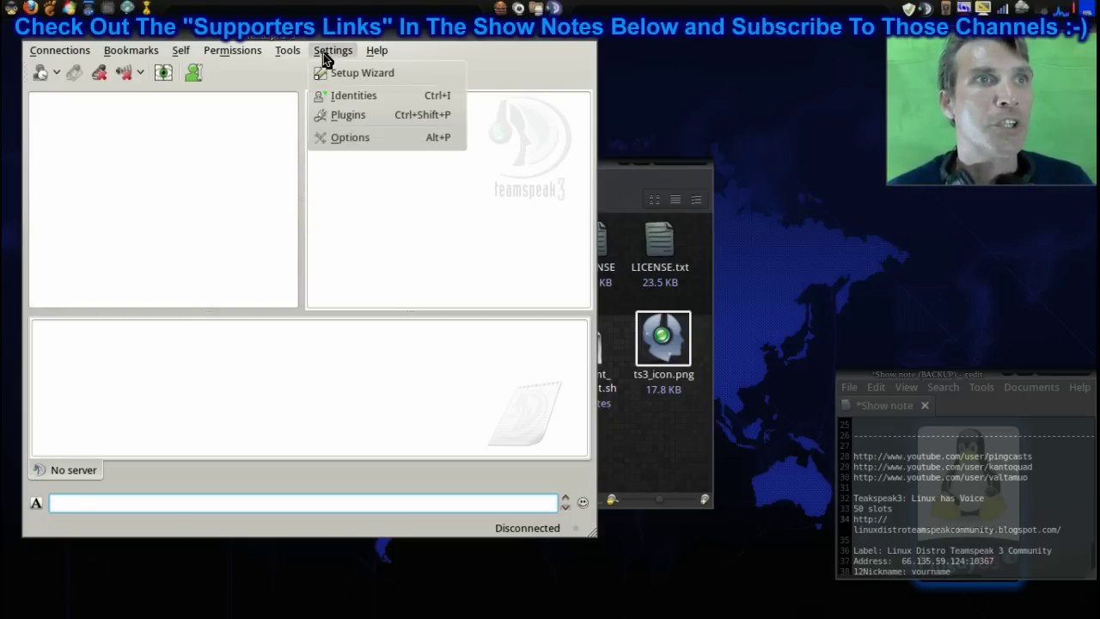
click(339, 140)
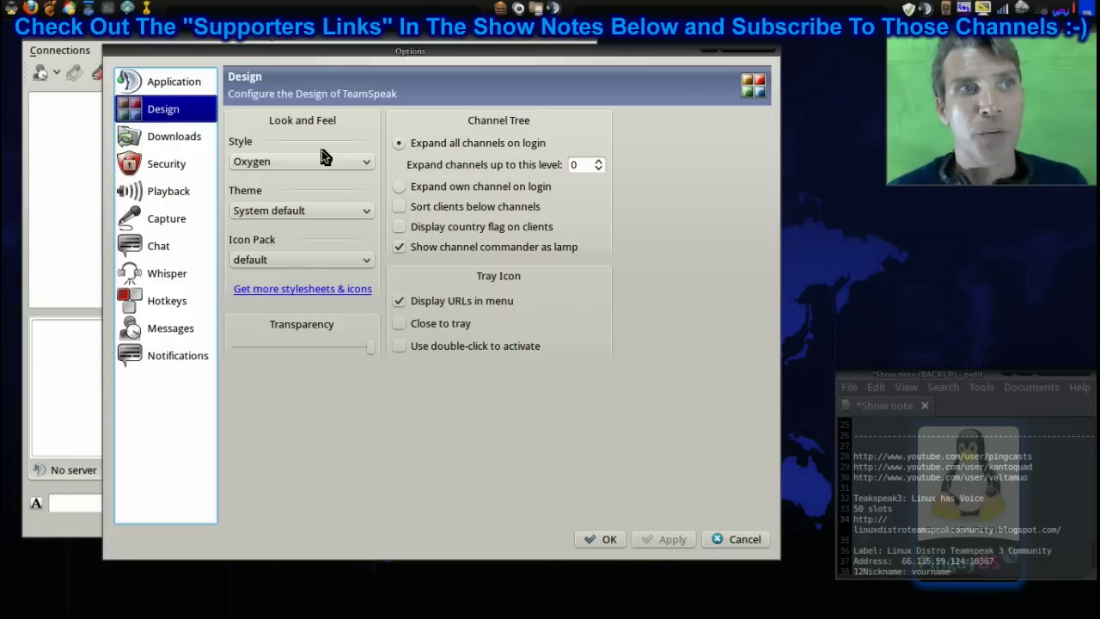
click(334, 160)
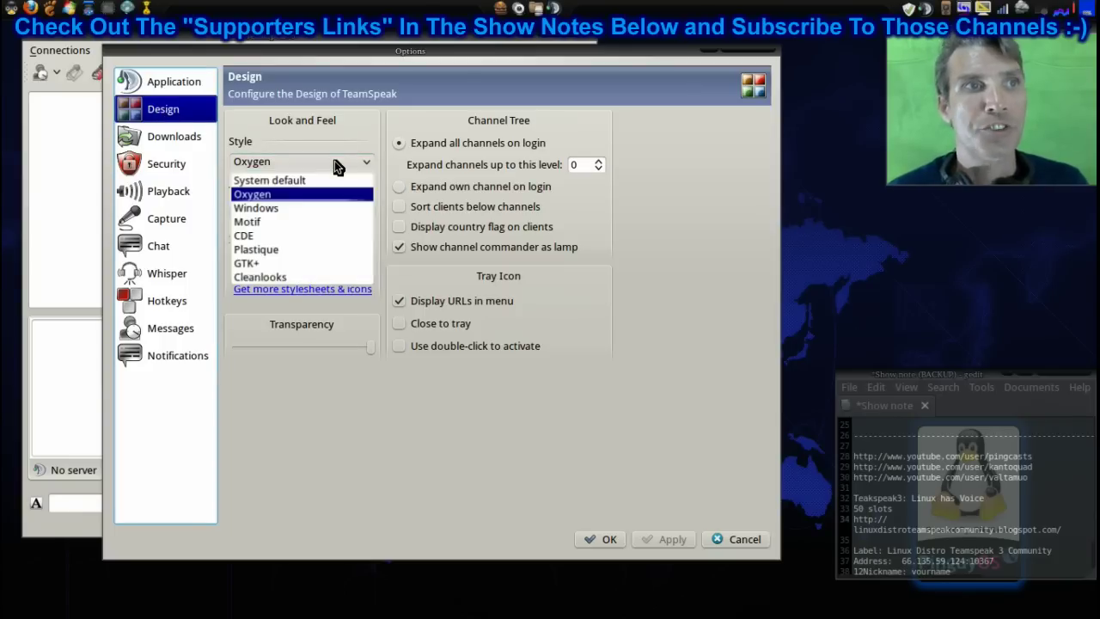
click(314, 262)
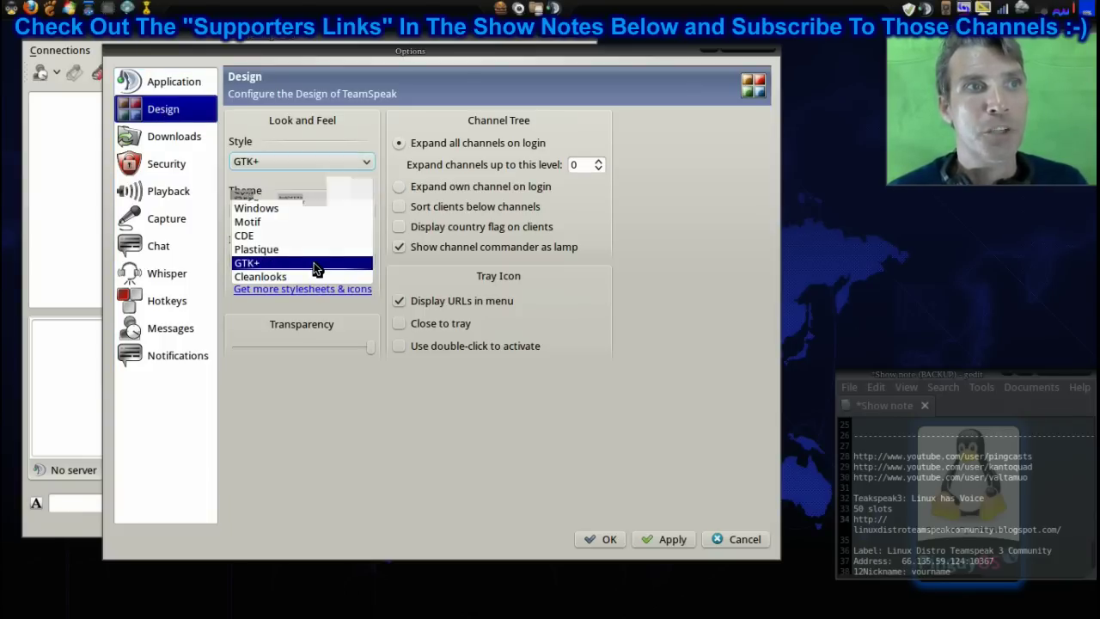
click(656, 542)
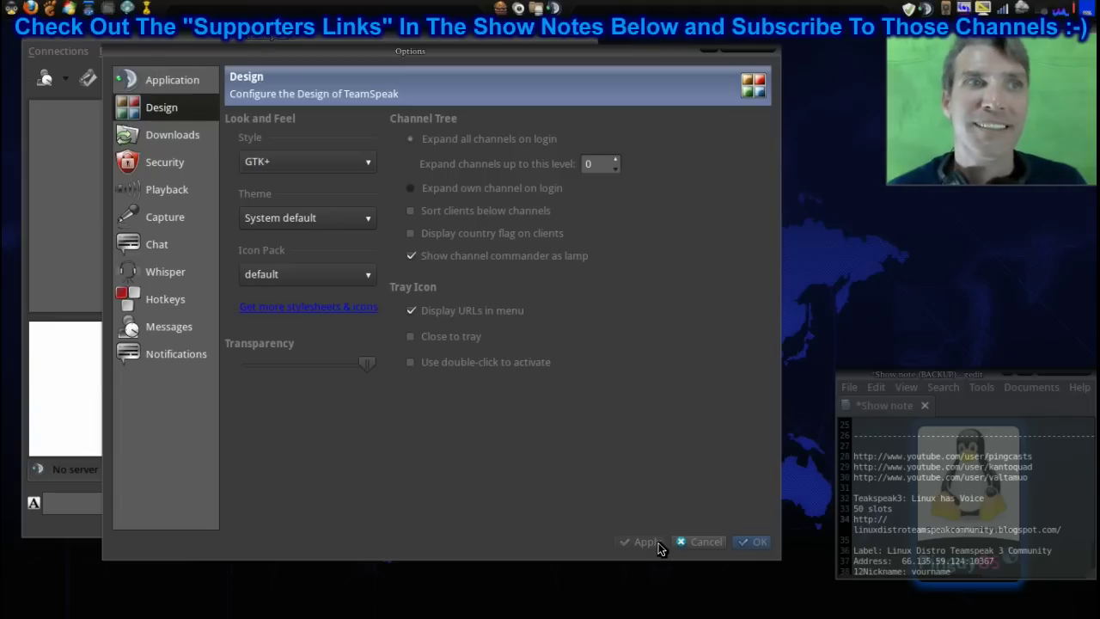
drag(594, 48, 516, 376)
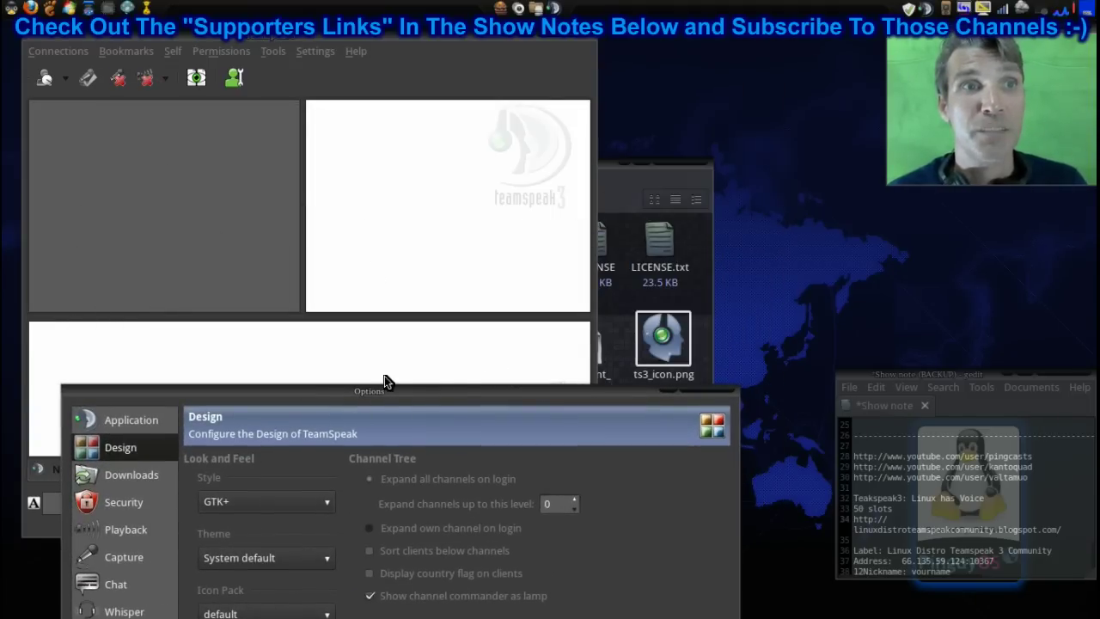
Step: Move the Options window back up, set the style to Oxygen and apply it
drag(512, 393, 610, 46)
click(400, 146)
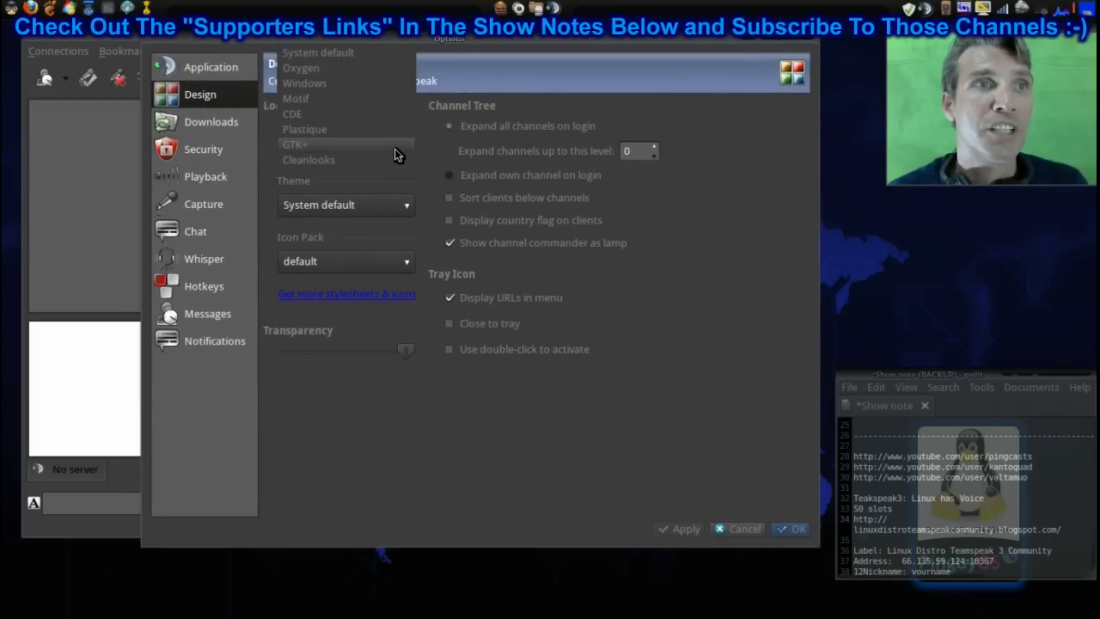
click(398, 69)
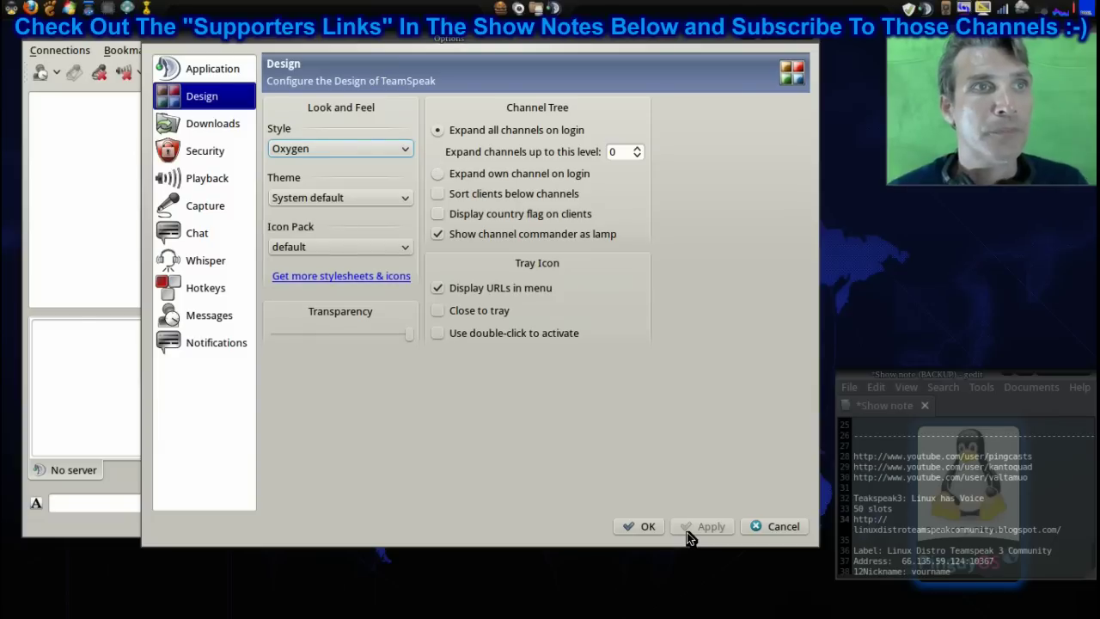
Step: Set the capture device to HDA ATI SB(ALC270 Analog) [plughw:0,0] and assign Page Up + Page Down as the Push-To-Talk hotkey
click(191, 214)
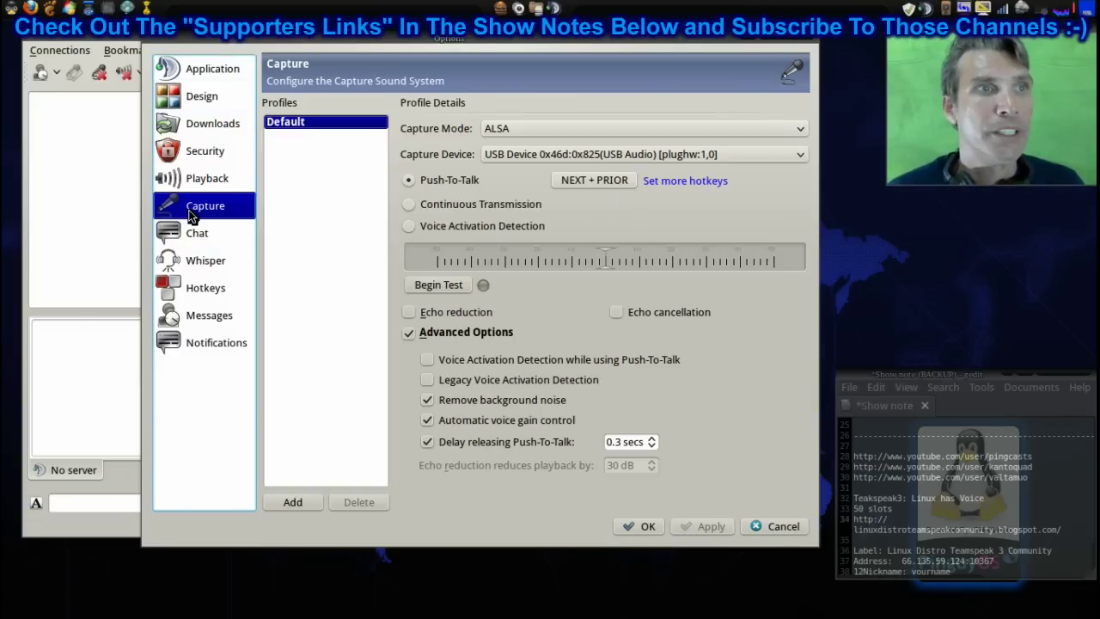
click(544, 157)
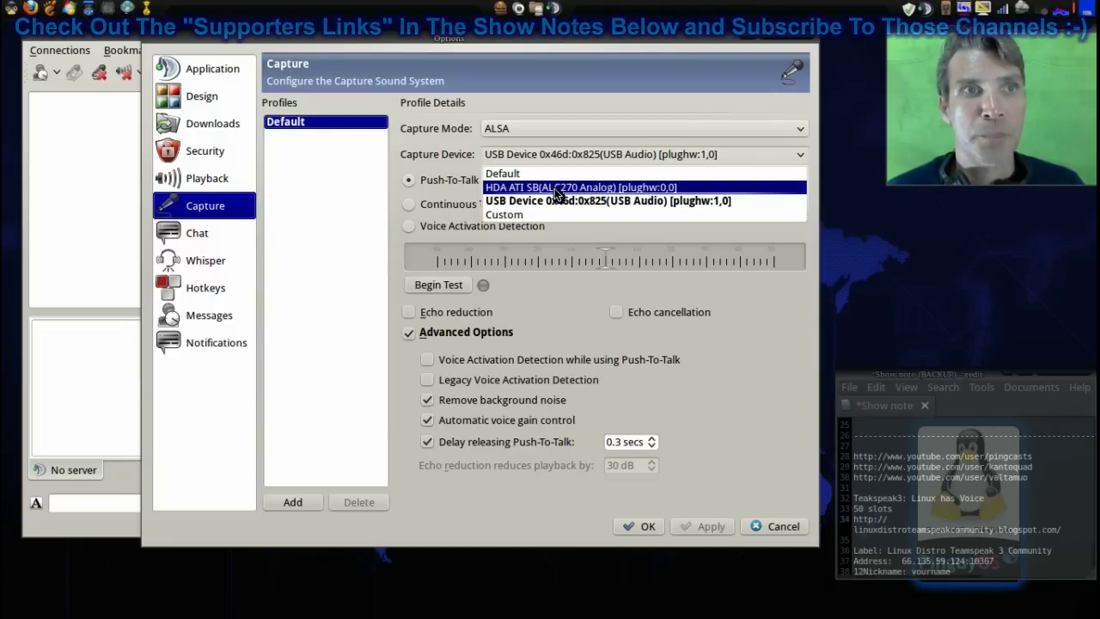
click(555, 189)
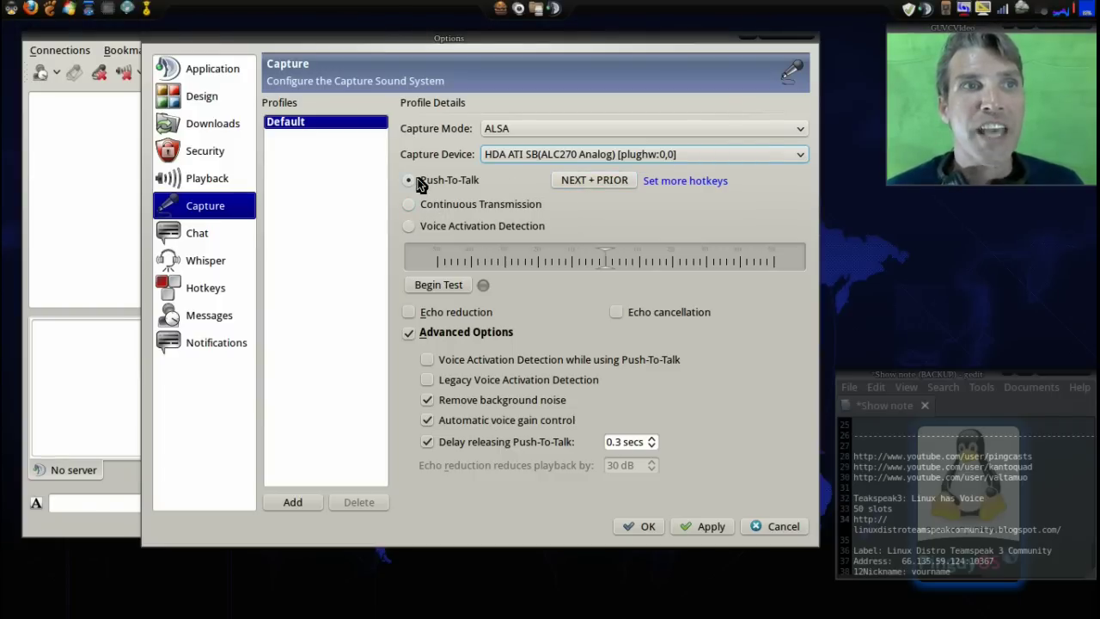
mouse_move(408, 178)
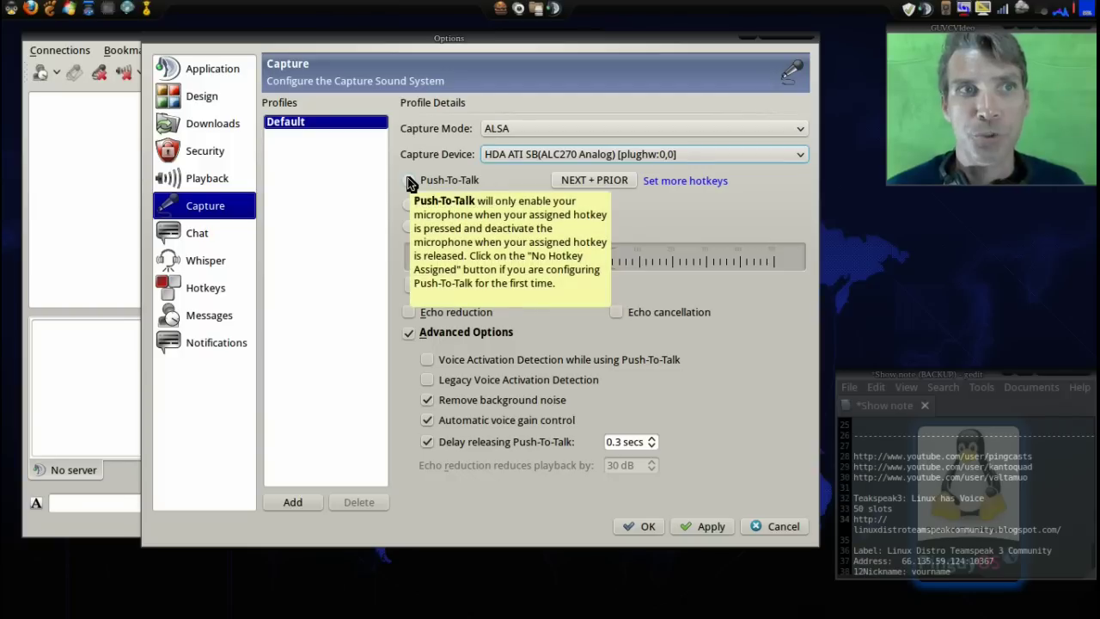
click(596, 183)
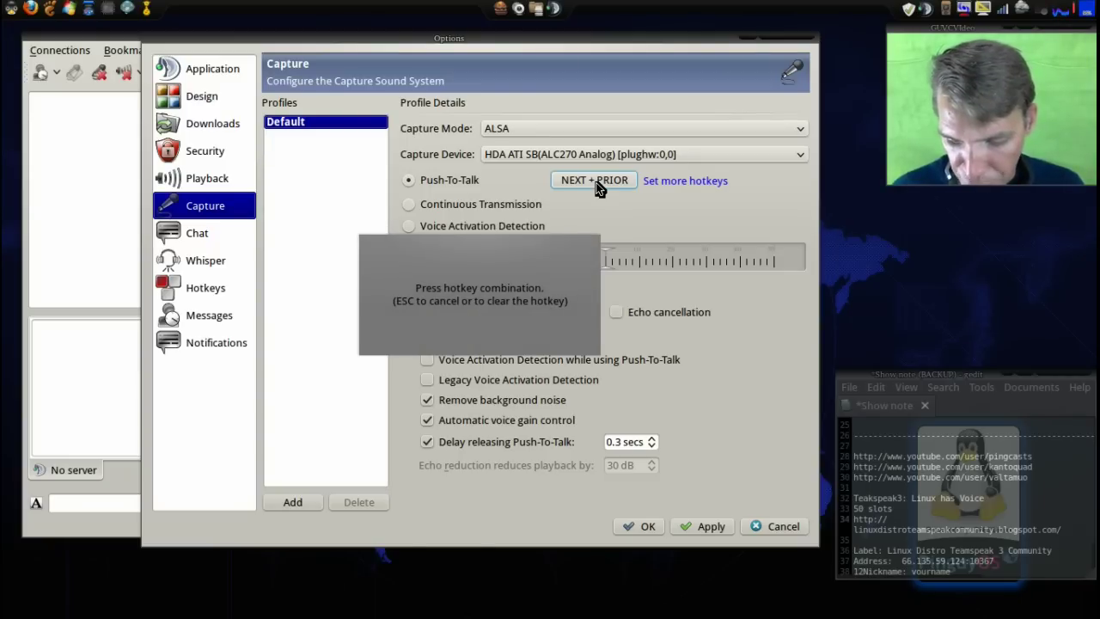
key(Page_Up+Page_Down)
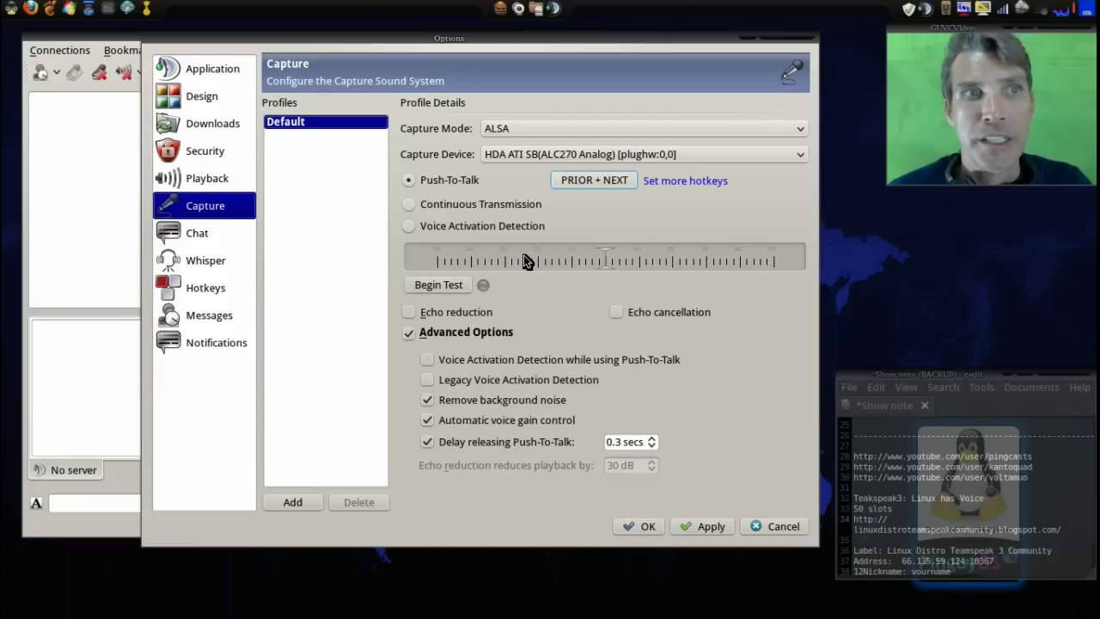
Step: Start the microphone voice test, decline leaving the Capture page, stop the test and apply the capture settings
click(442, 287)
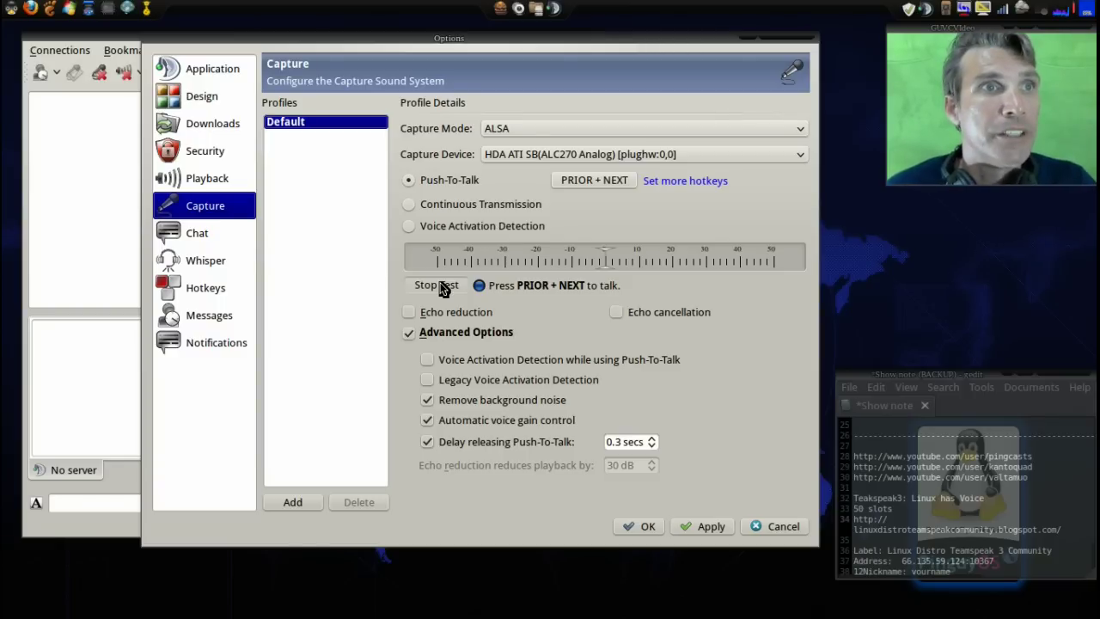
click(191, 241)
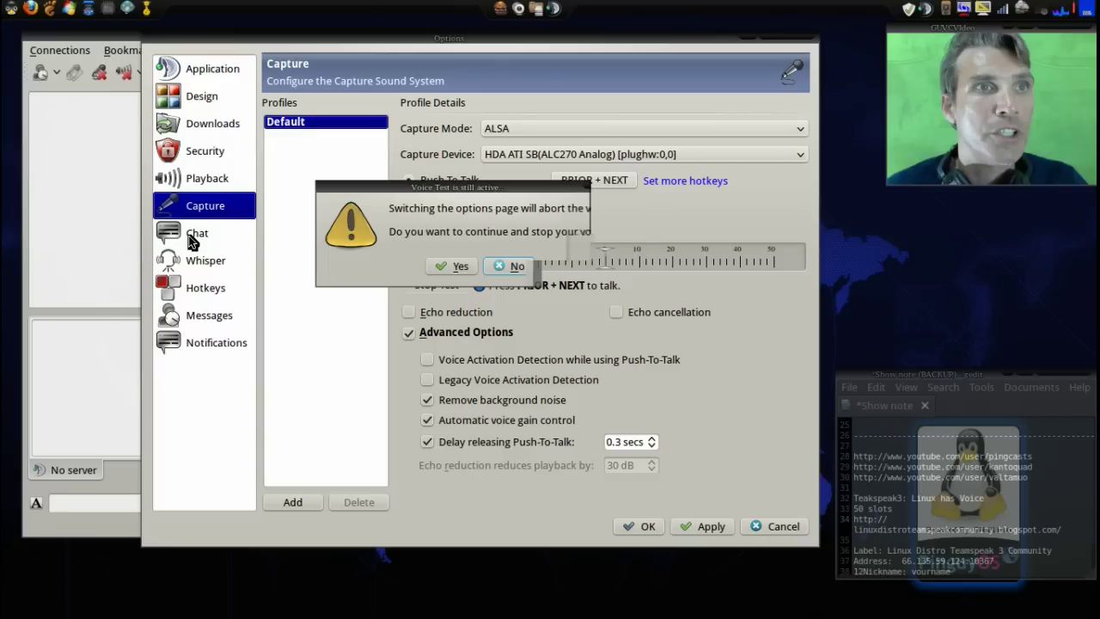
click(511, 268)
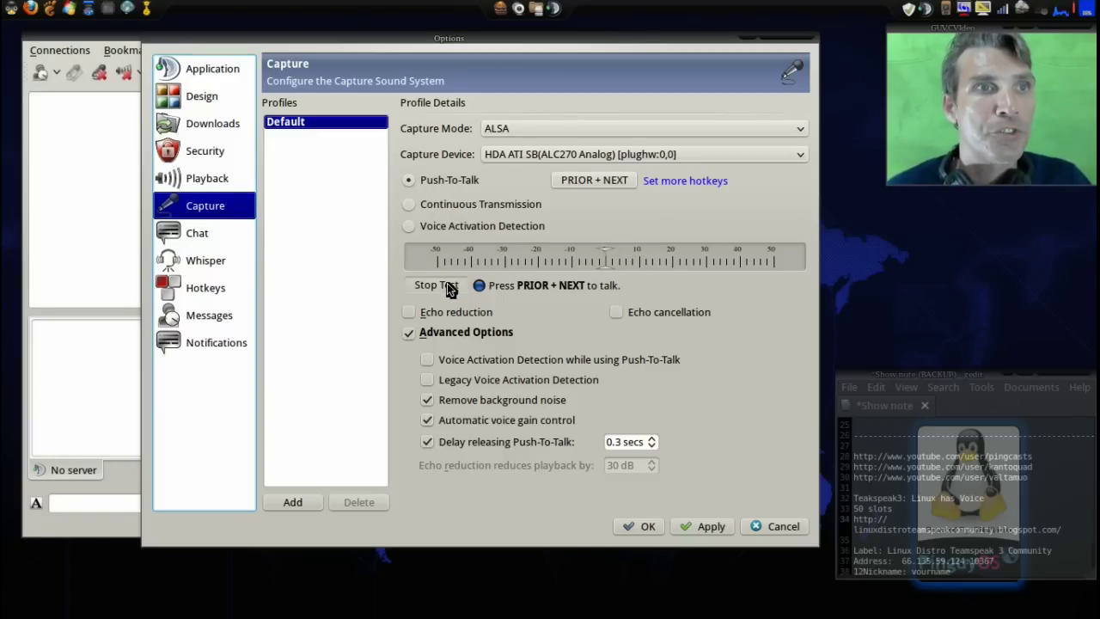
click(444, 286)
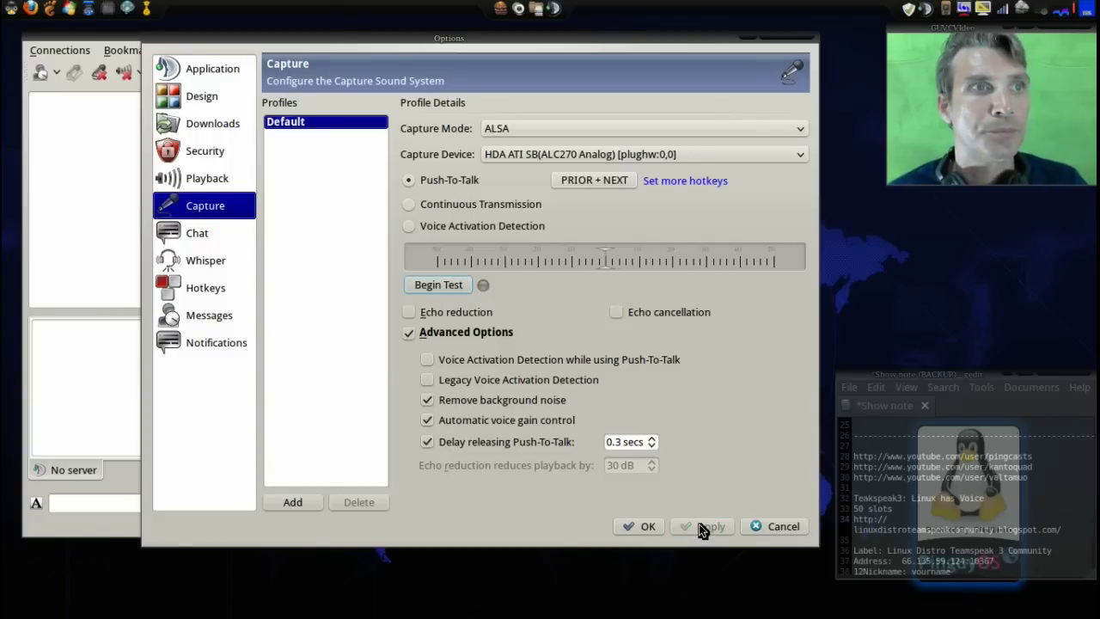
Step: Check the playback modes in the playback options and play the test sound with PulseAudio
click(204, 176)
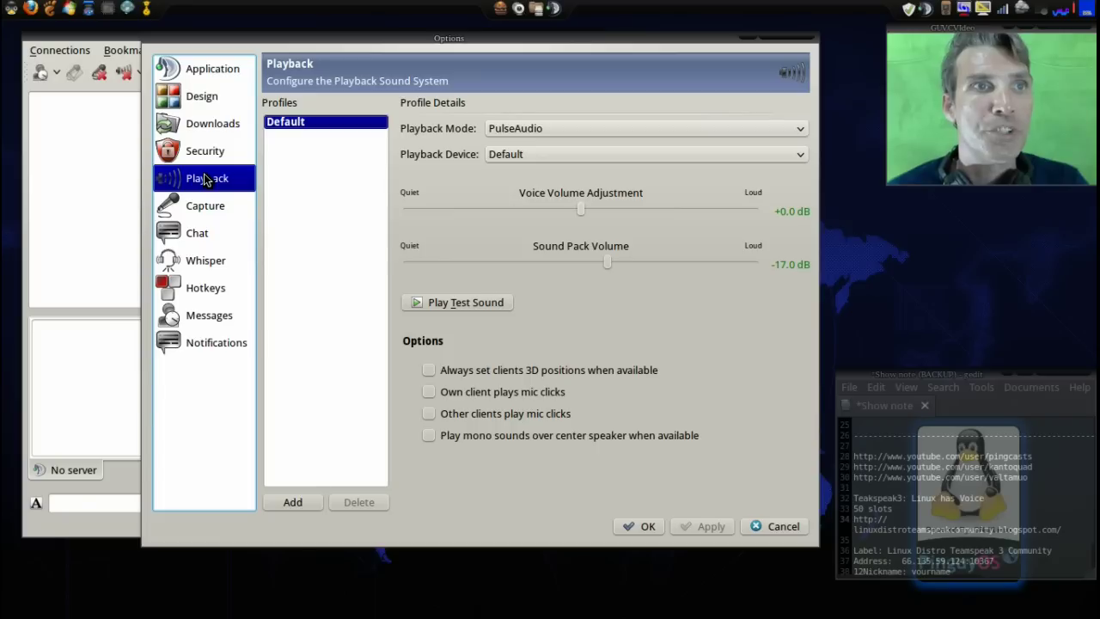
click(555, 129)
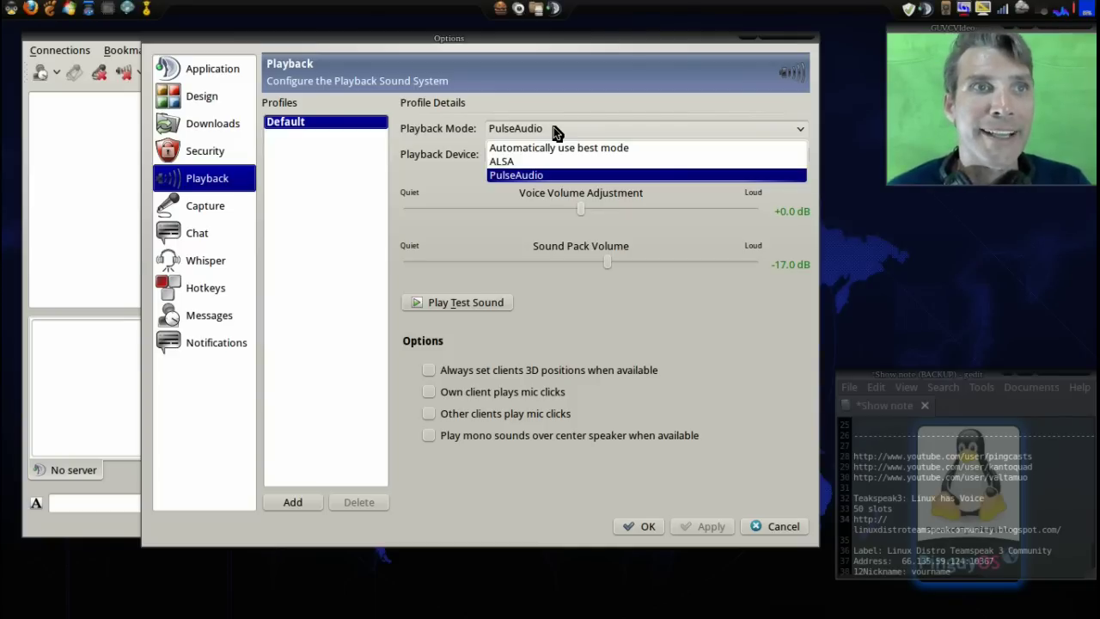
click(556, 131)
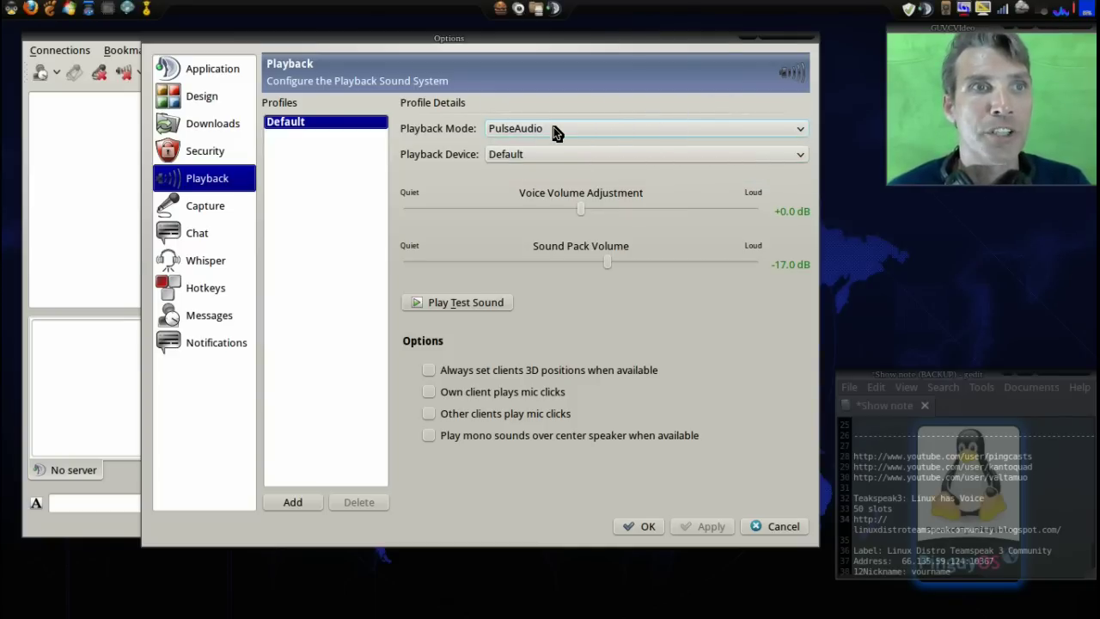
click(462, 304)
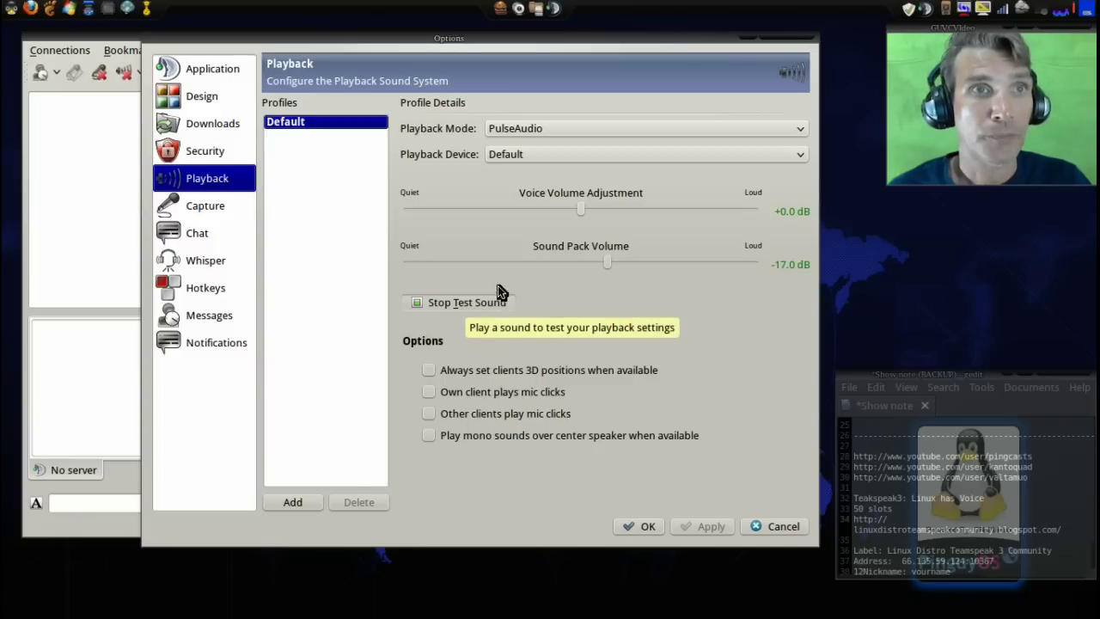
Step: Set the playback mode to ALSA and test the playback sound with the default device
click(559, 126)
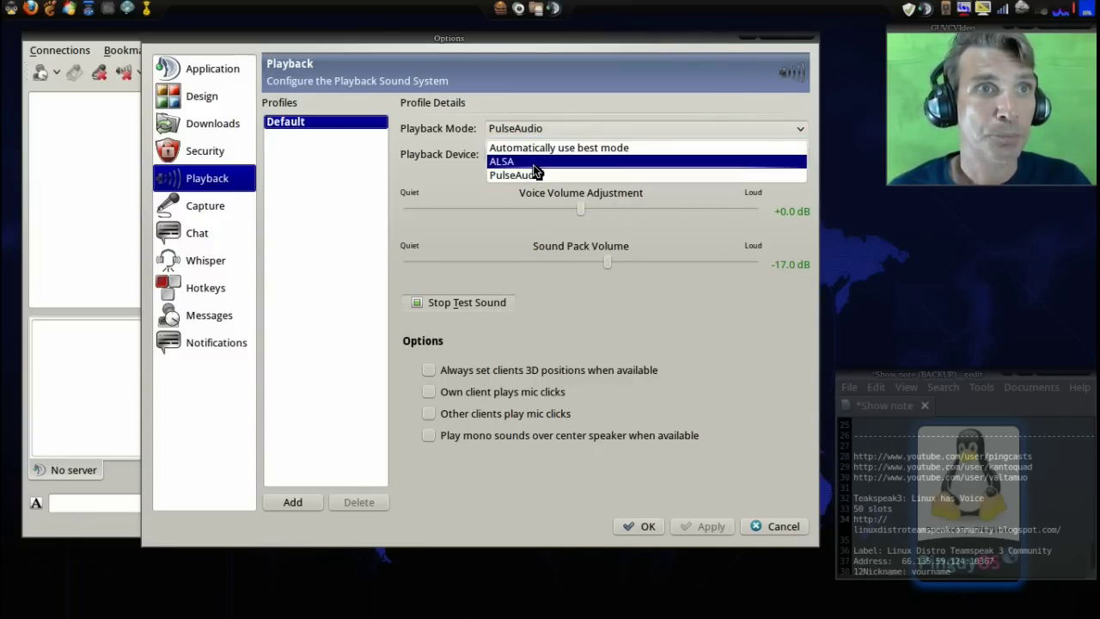
click(533, 162)
click(449, 301)
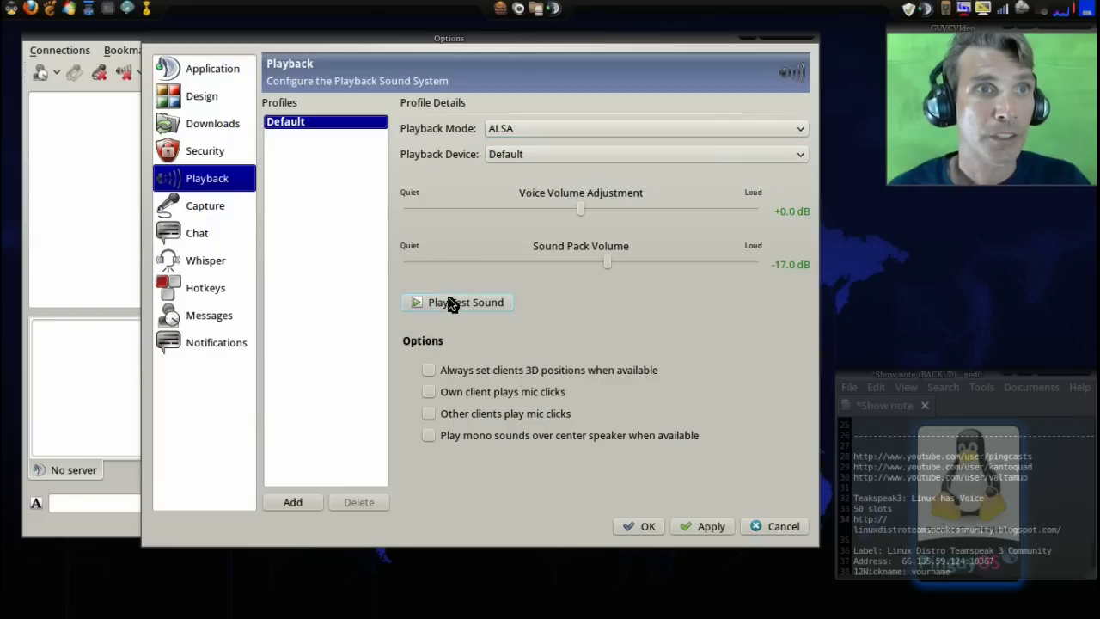
click(446, 305)
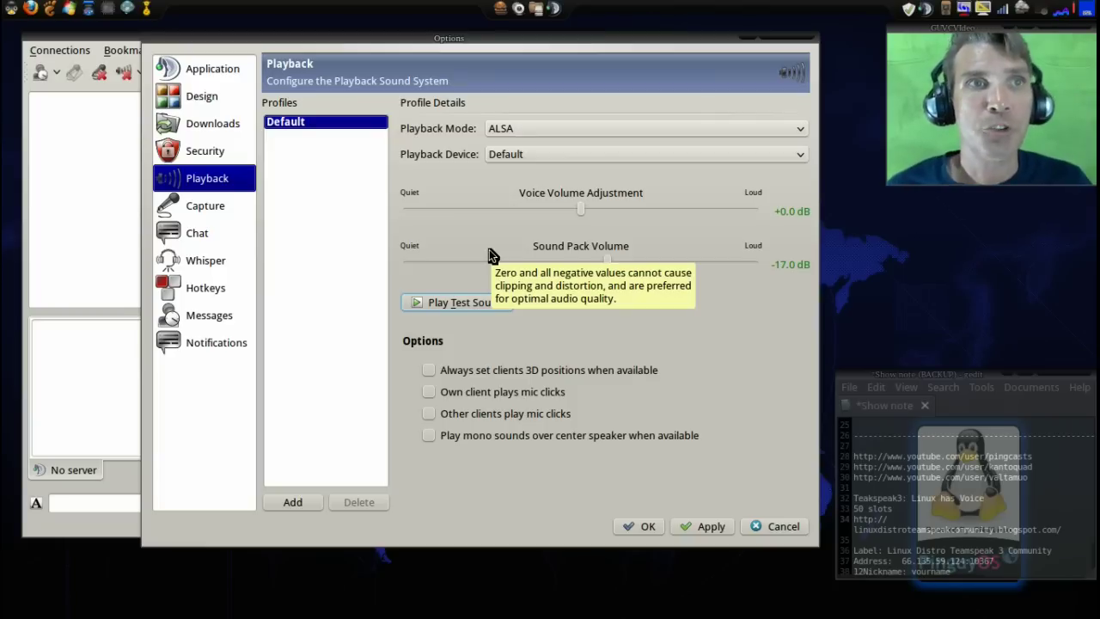
Step: Set the playback device to HDA ATI SB(ALC270 Analog) [plughw:0,0], play and stop the test sound, and apply and confirm the options
click(531, 156)
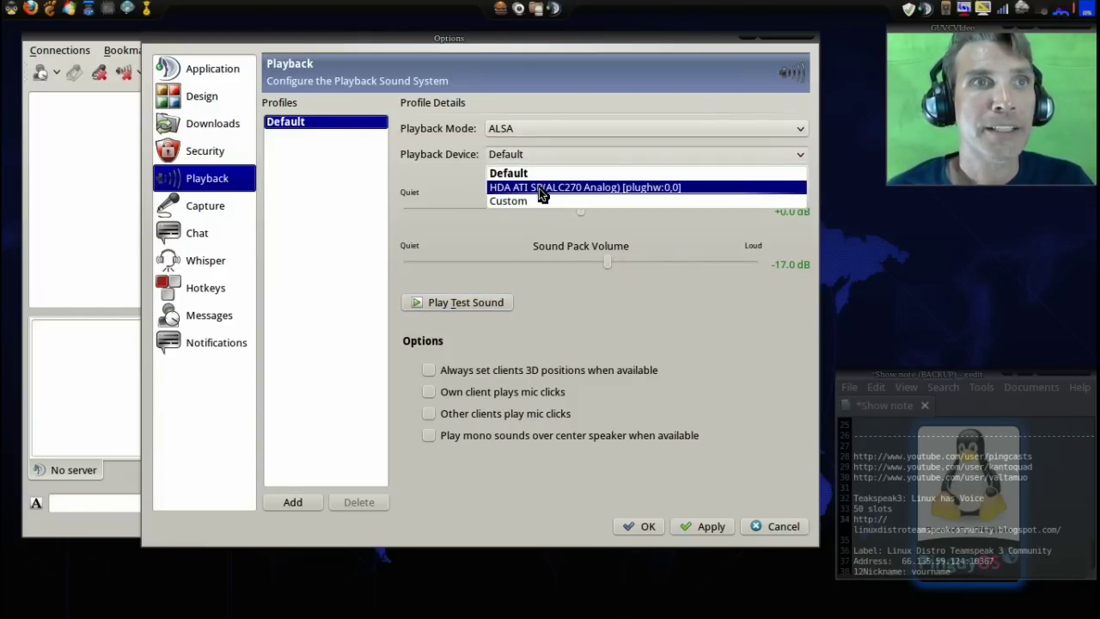
click(539, 188)
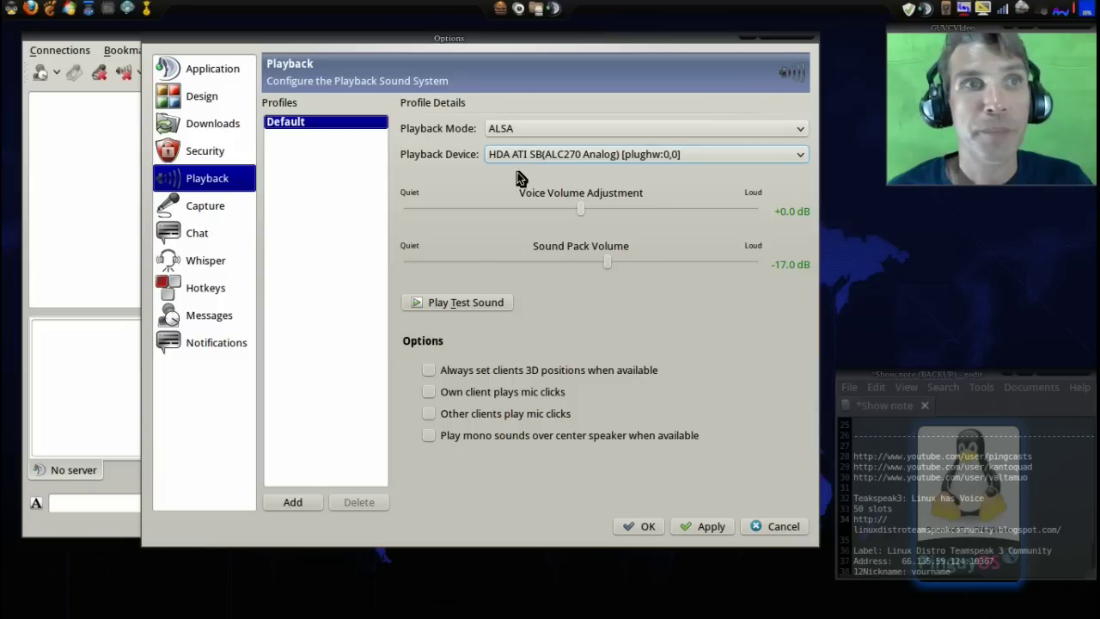
click(458, 307)
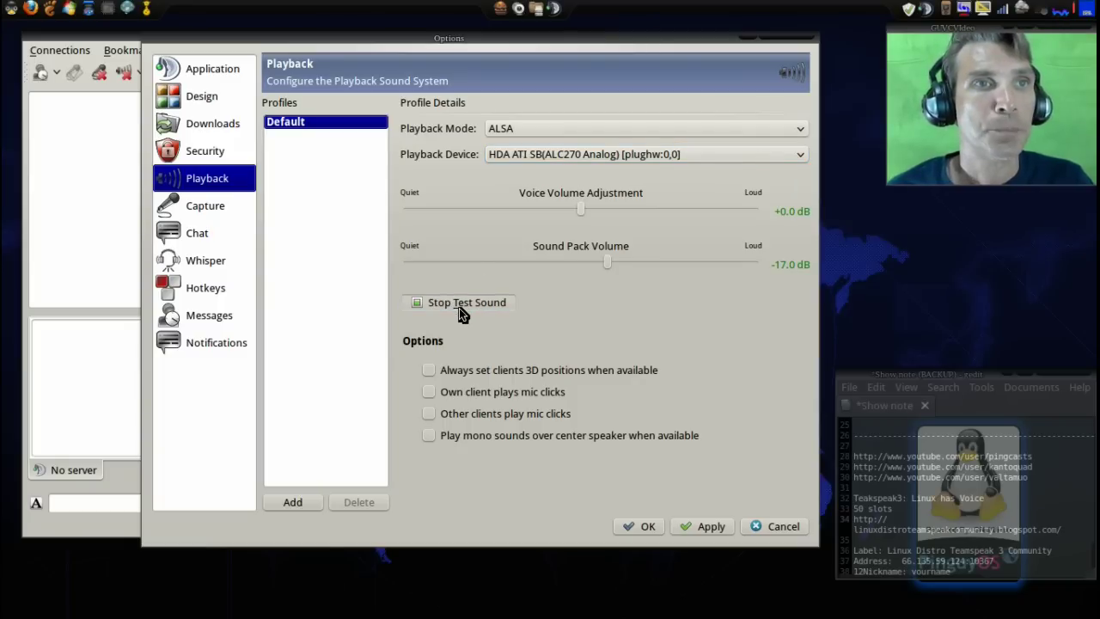
click(459, 304)
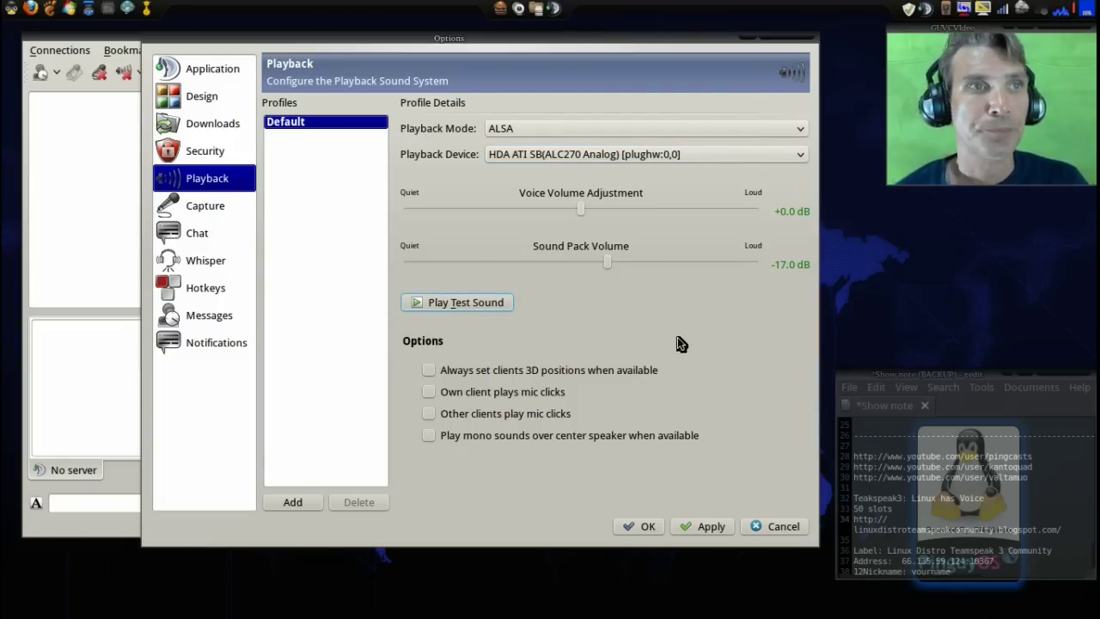
click(700, 528)
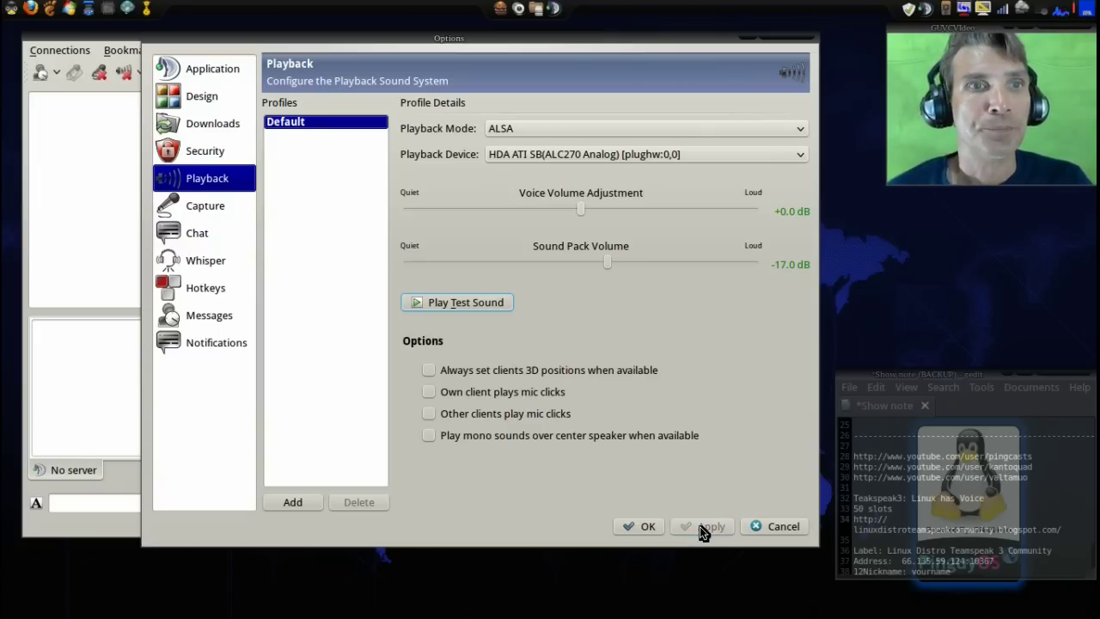
click(636, 531)
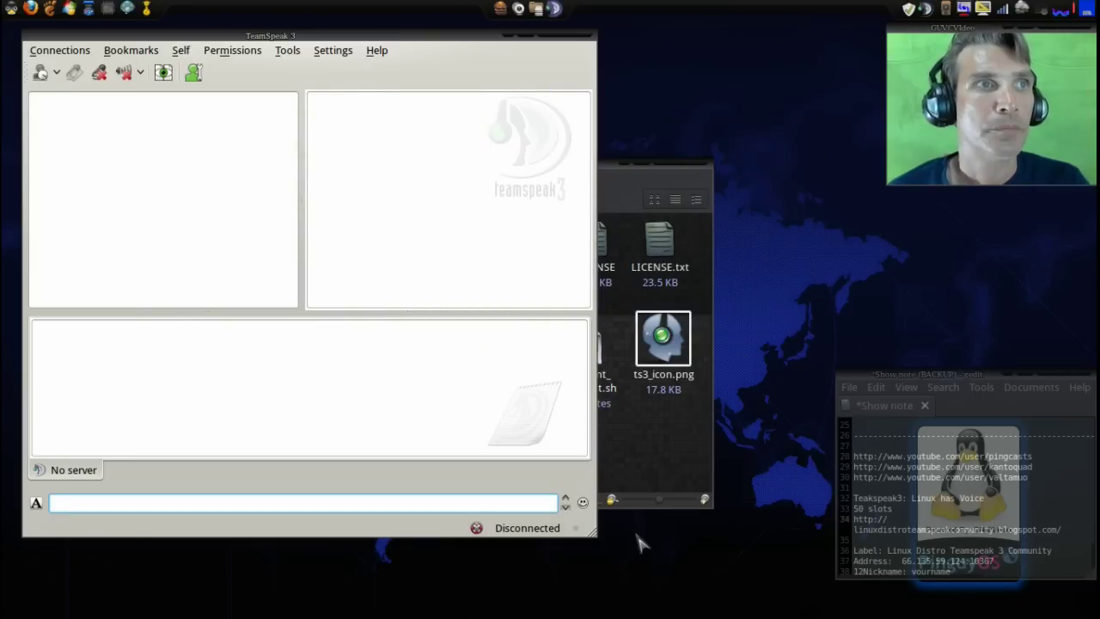
Step: Delete the Linux Distro Teamspeak 3 Community bookmark in the bookmark manager and bring the show notes window to the front
click(128, 51)
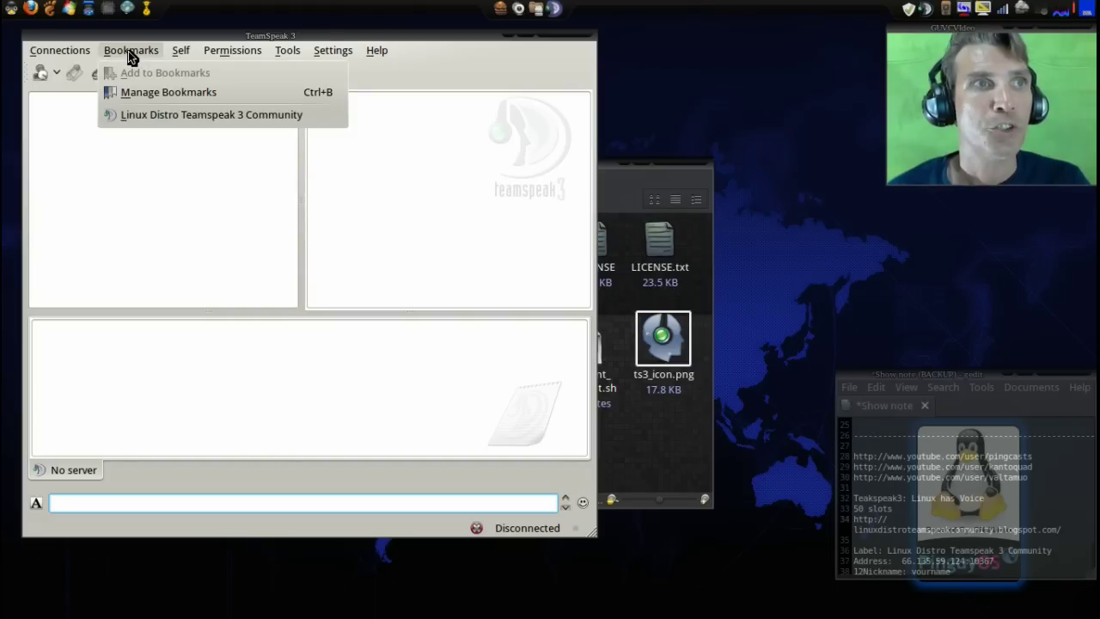
click(131, 93)
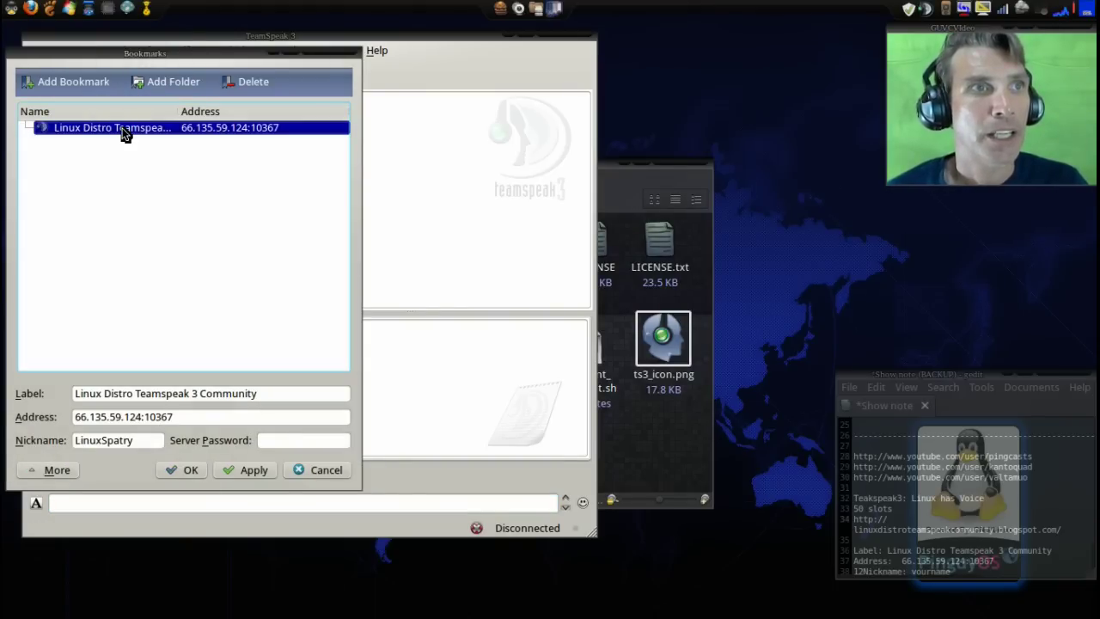
click(266, 83)
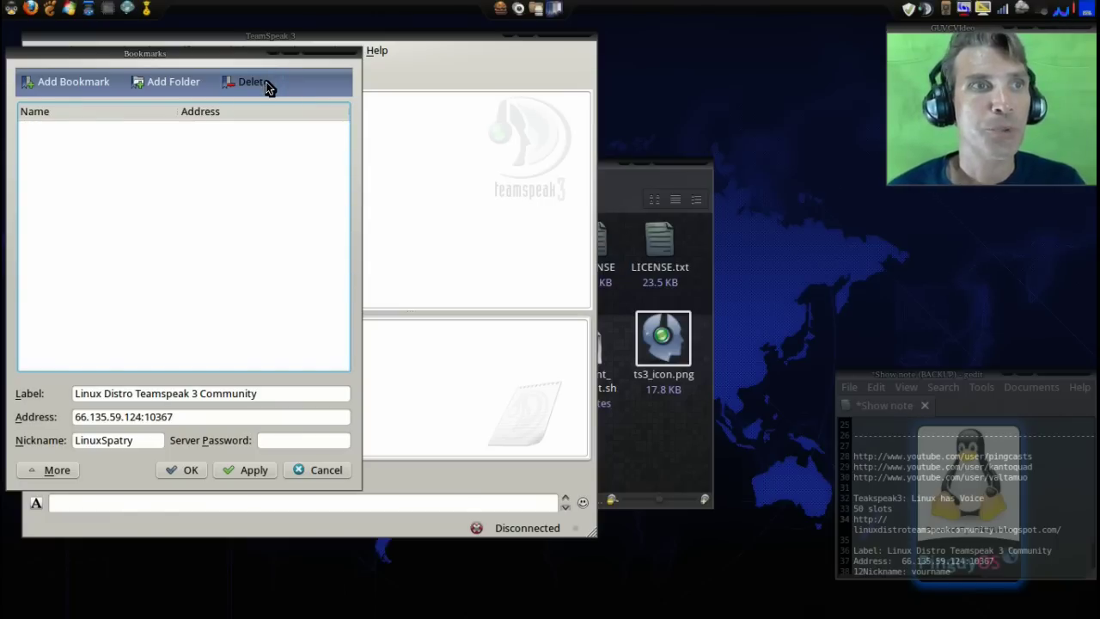
click(974, 373)
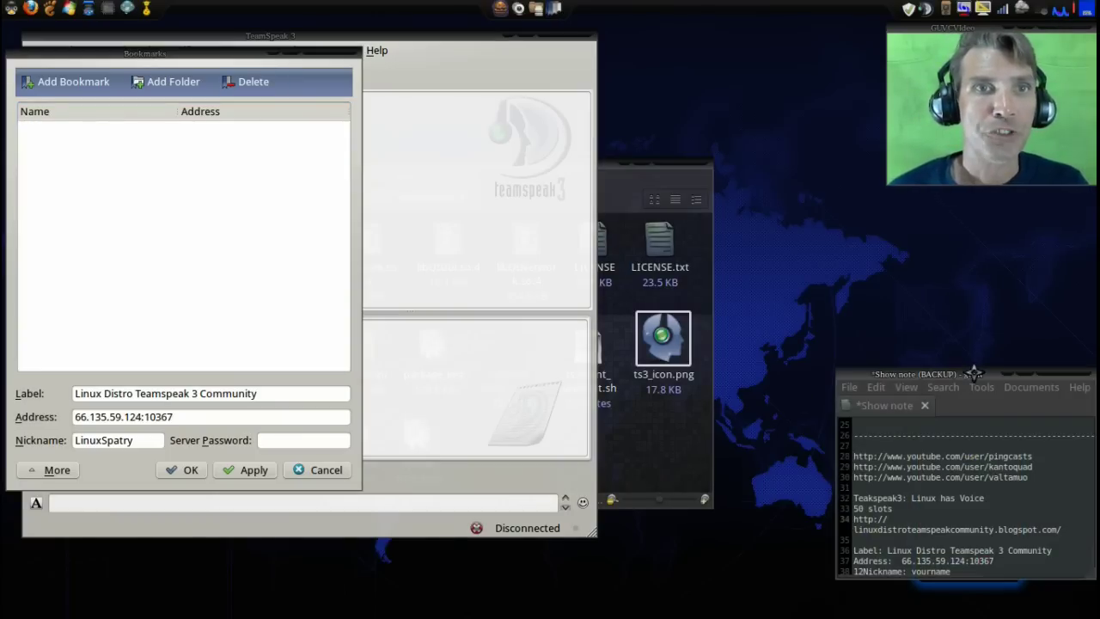
Step: Review the Label, Address and Nickname fields beside the show notes, and apply and confirm the changes in the bookmark manager
drag(974, 373, 930, 276)
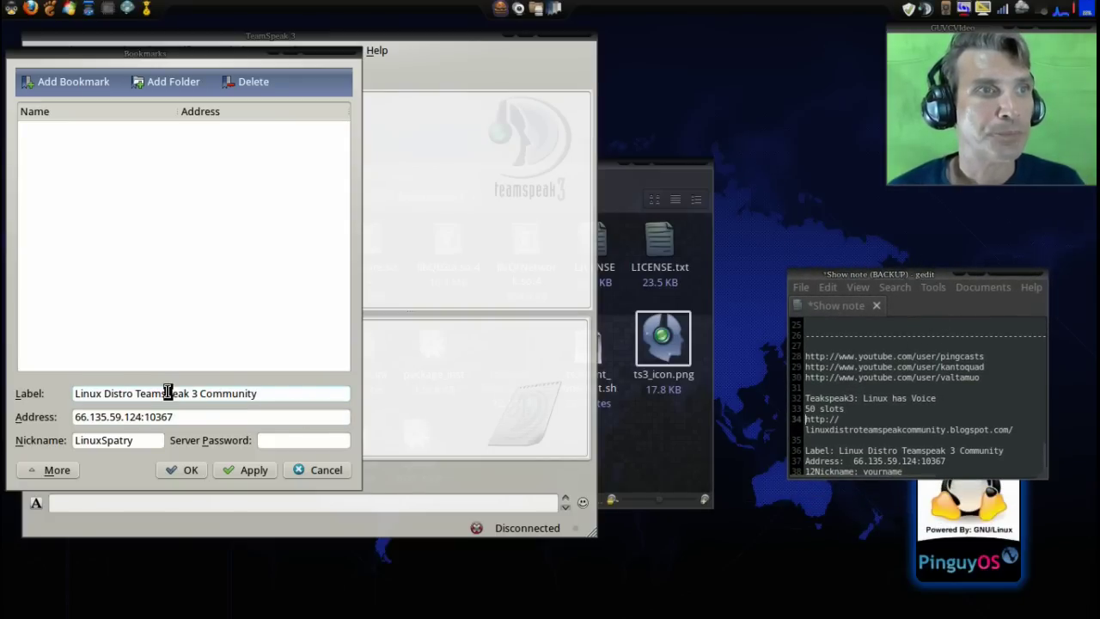
click(72, 394)
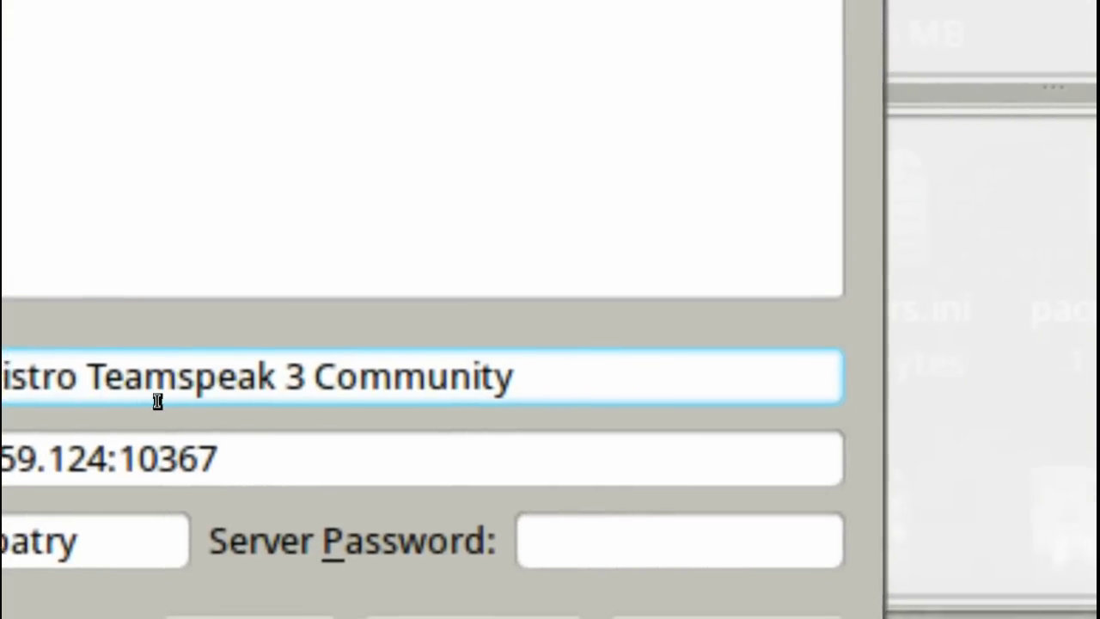
click(2, 472)
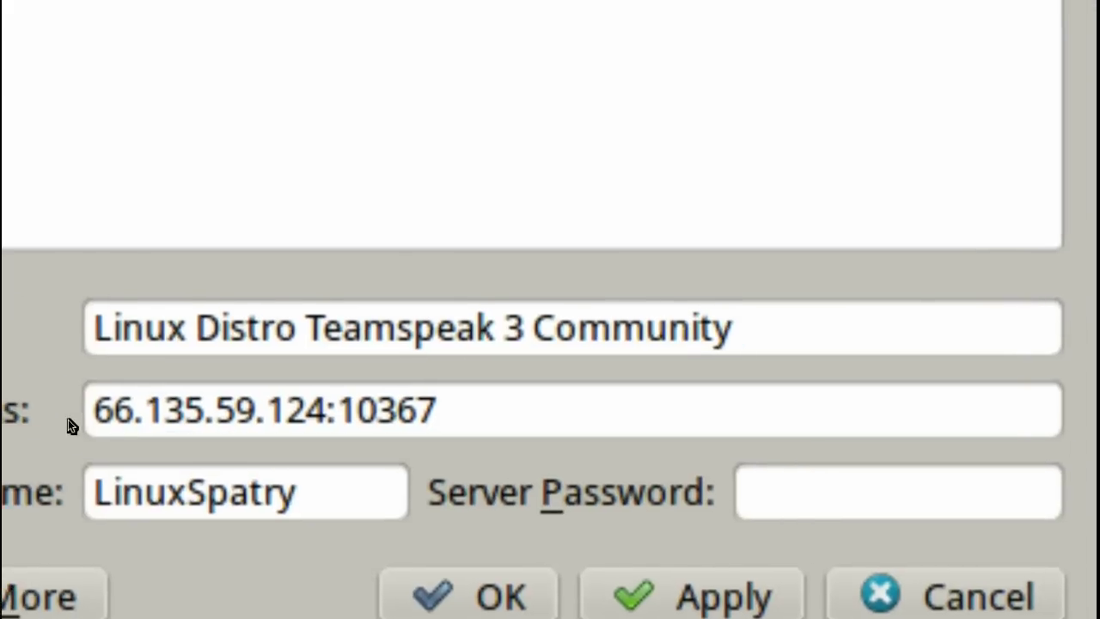
click(82, 414)
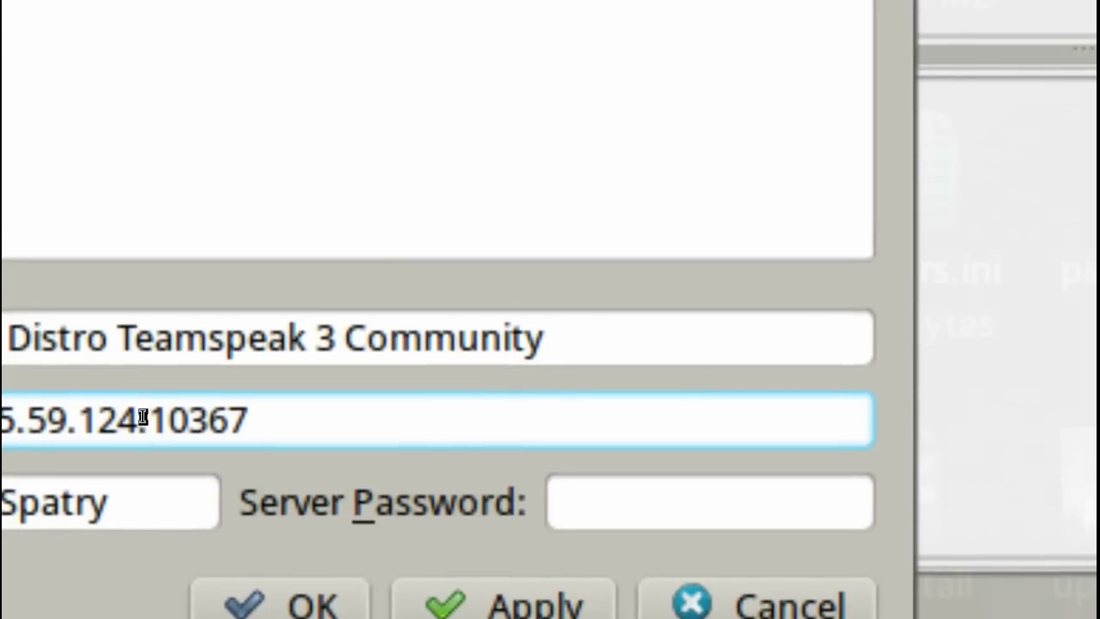
click(25, 521)
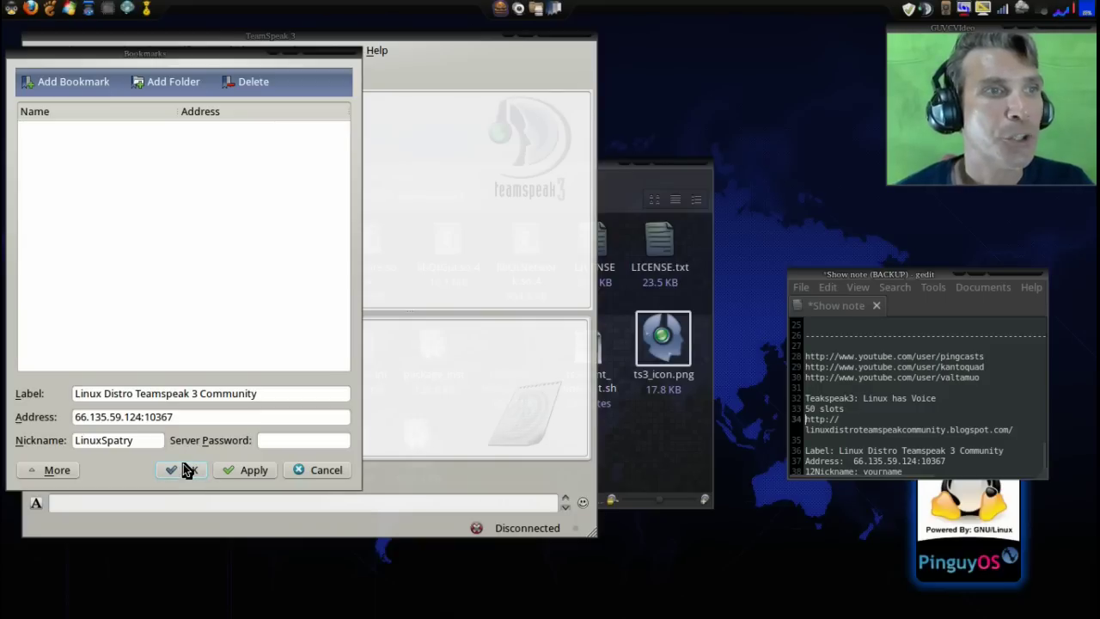
click(243, 478)
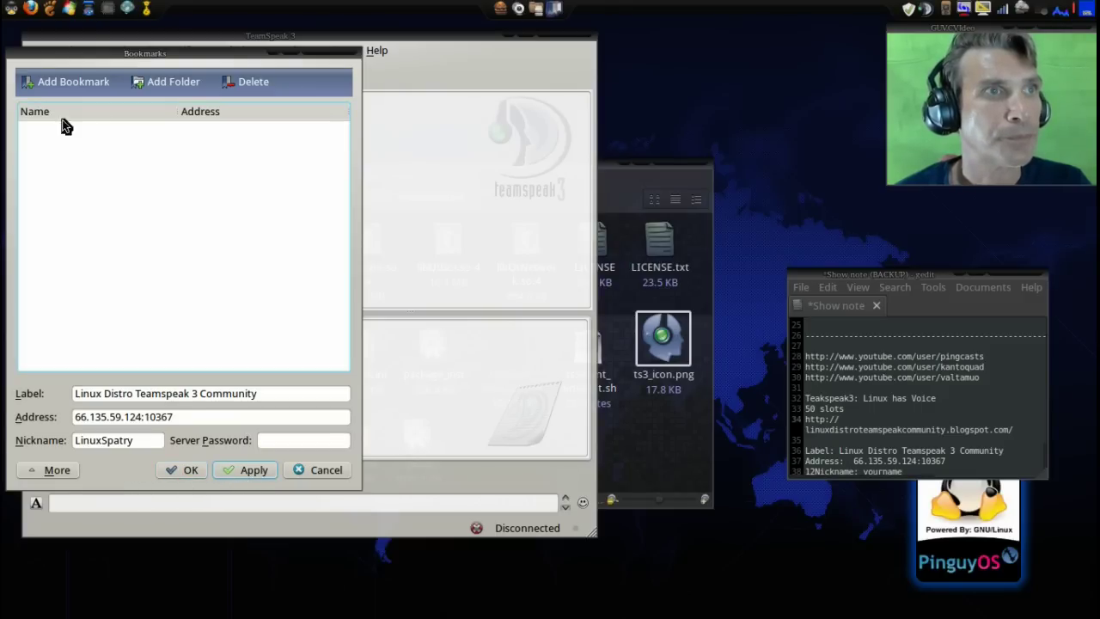
click(179, 471)
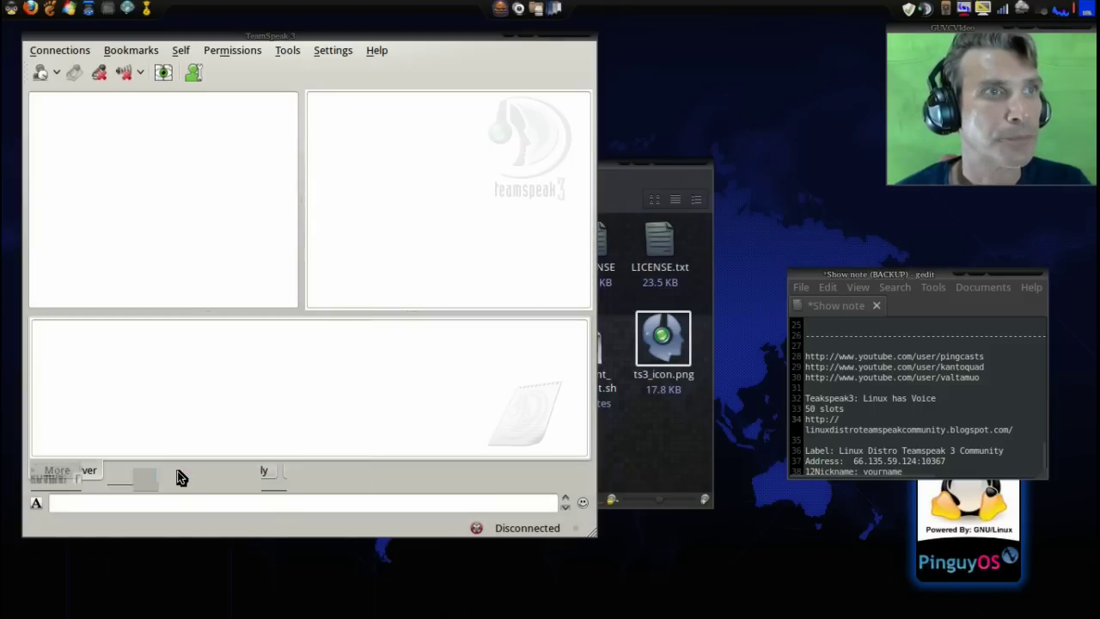
Step: Add a new server bookmark in the bookmark manager and label it Linux Community Chat
click(127, 52)
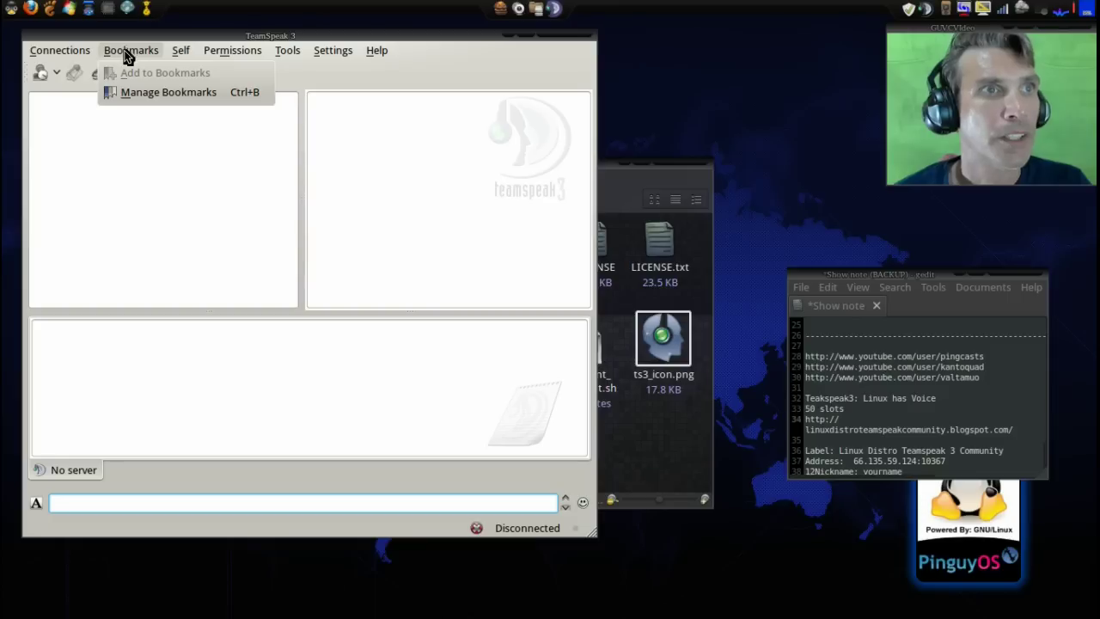
click(138, 93)
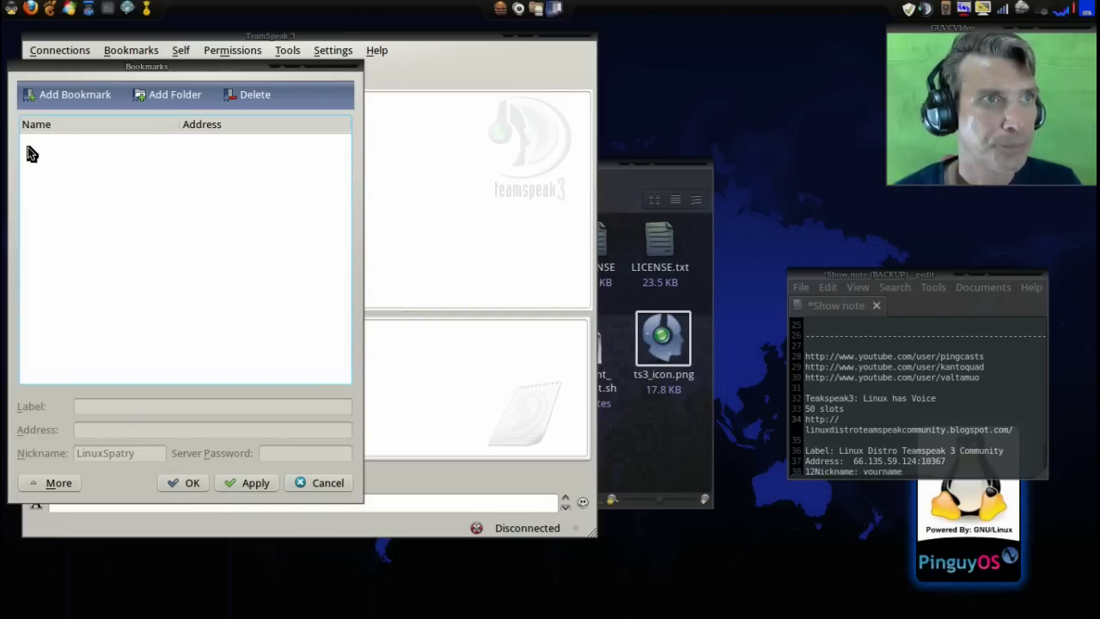
click(57, 91)
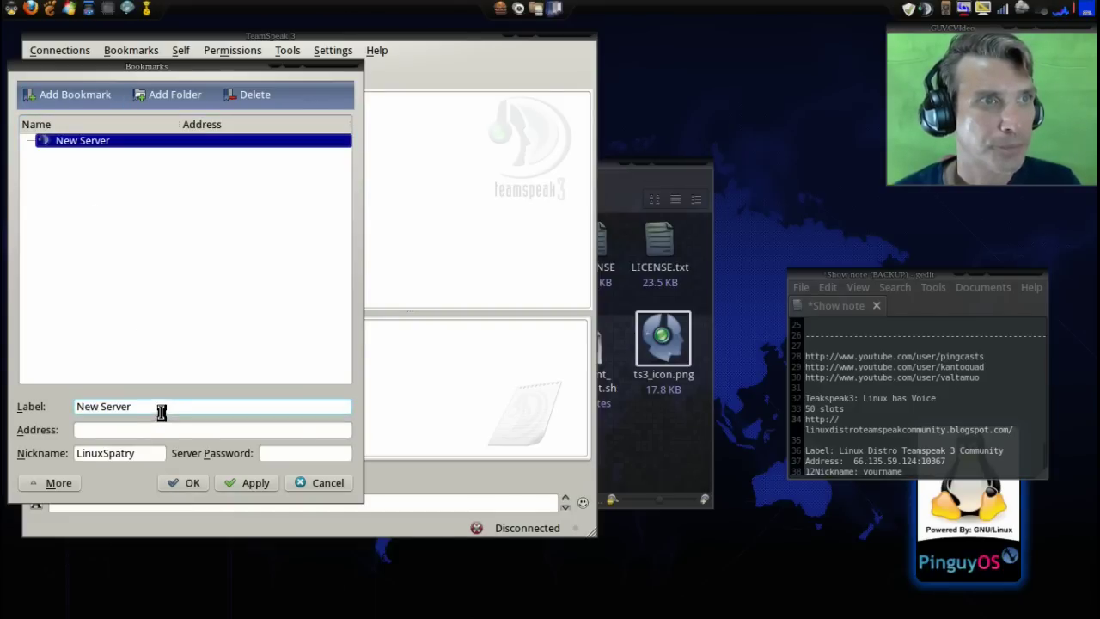
drag(159, 410, 70, 406)
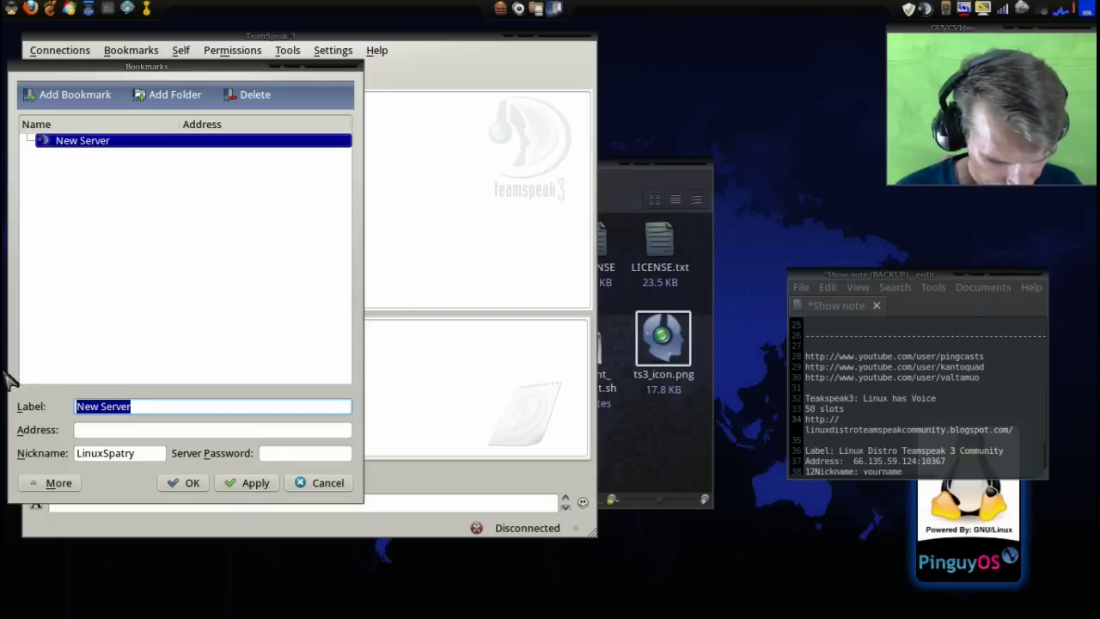
text(Linux C)
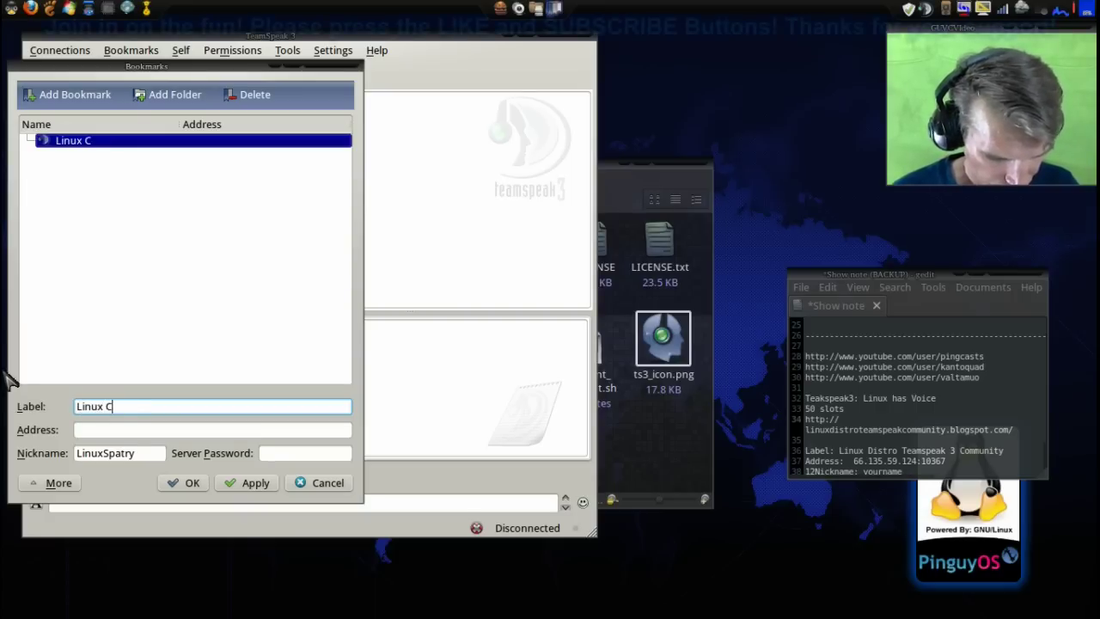
text(ommunity)
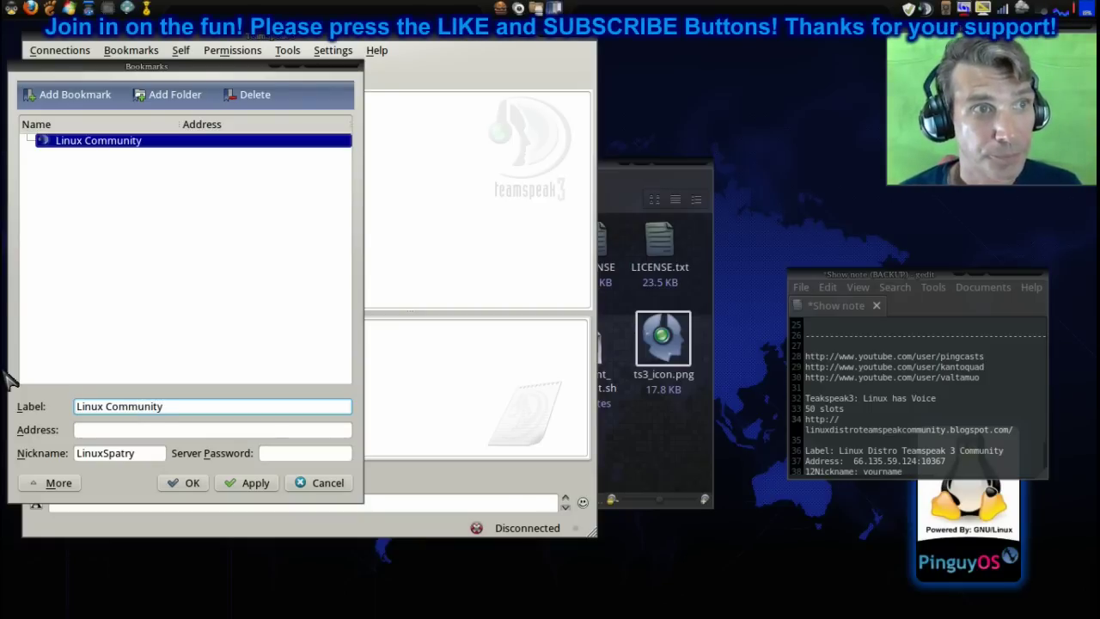
text( Chat)
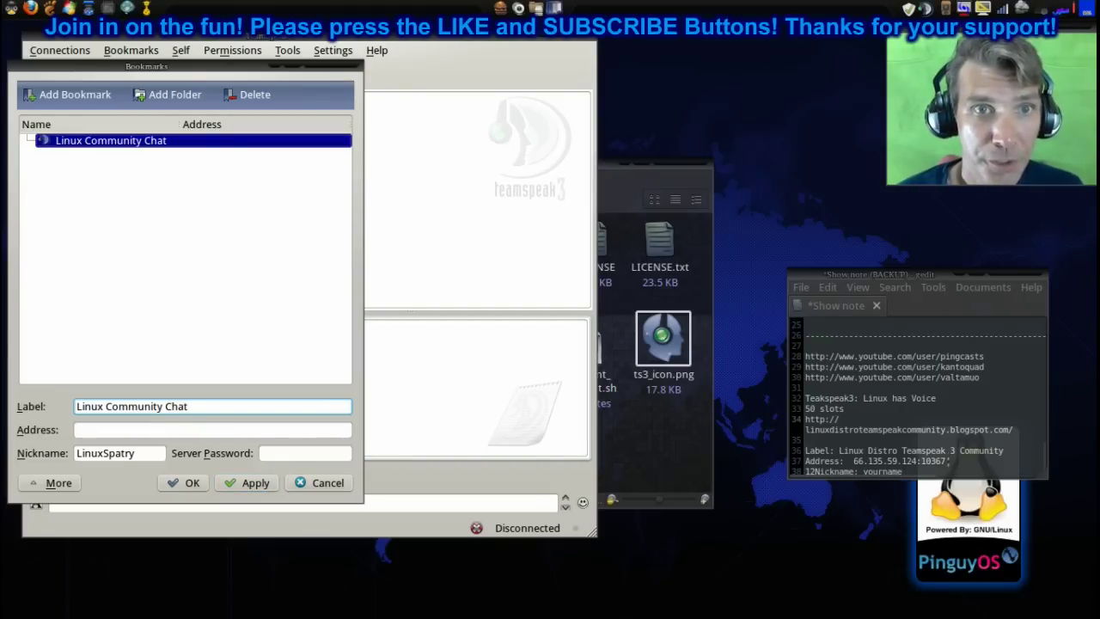
Step: Copy the address 66.135.59.124:10367 from the show notes into the Linux Community Chat bookmark, and apply and confirm the bookmark
drag(946, 461, 852, 465)
key(ctrl+c)
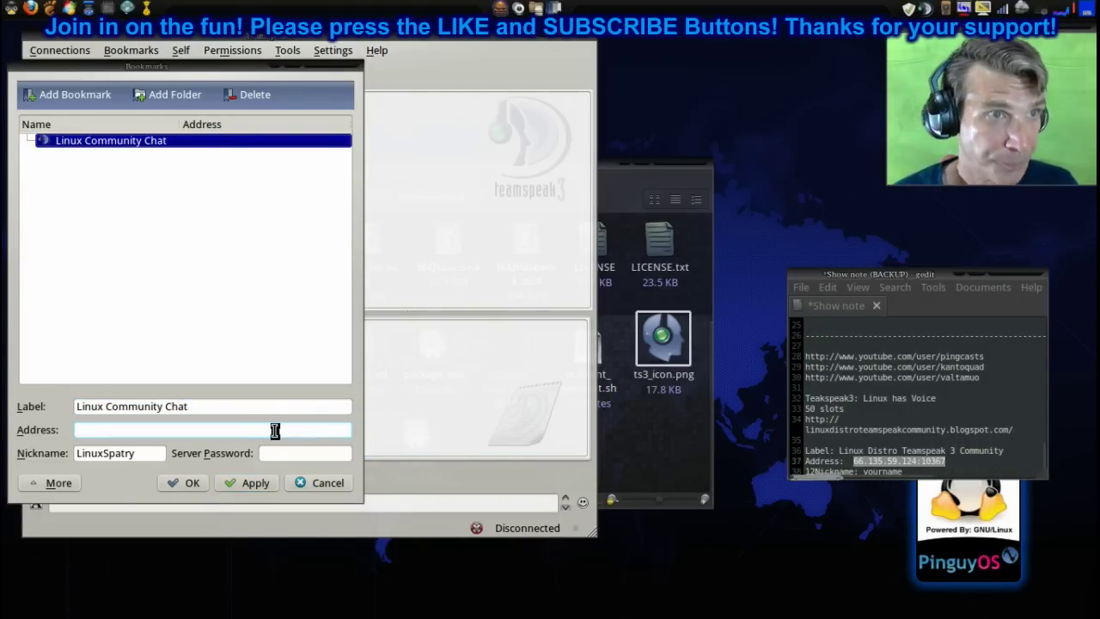
click(242, 429)
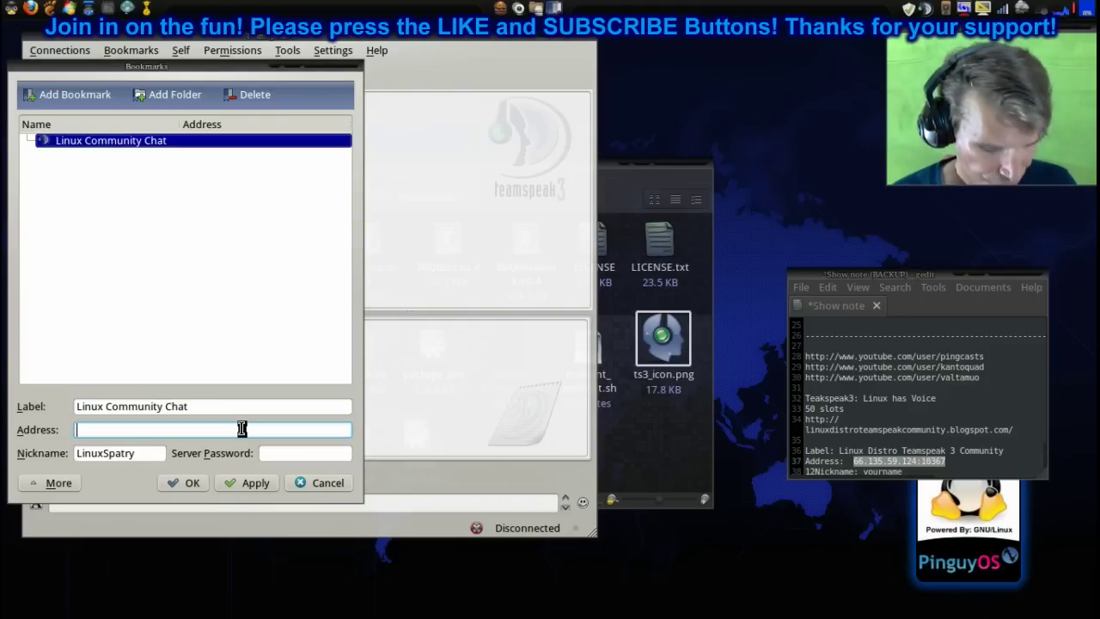
key(ctrl+v)
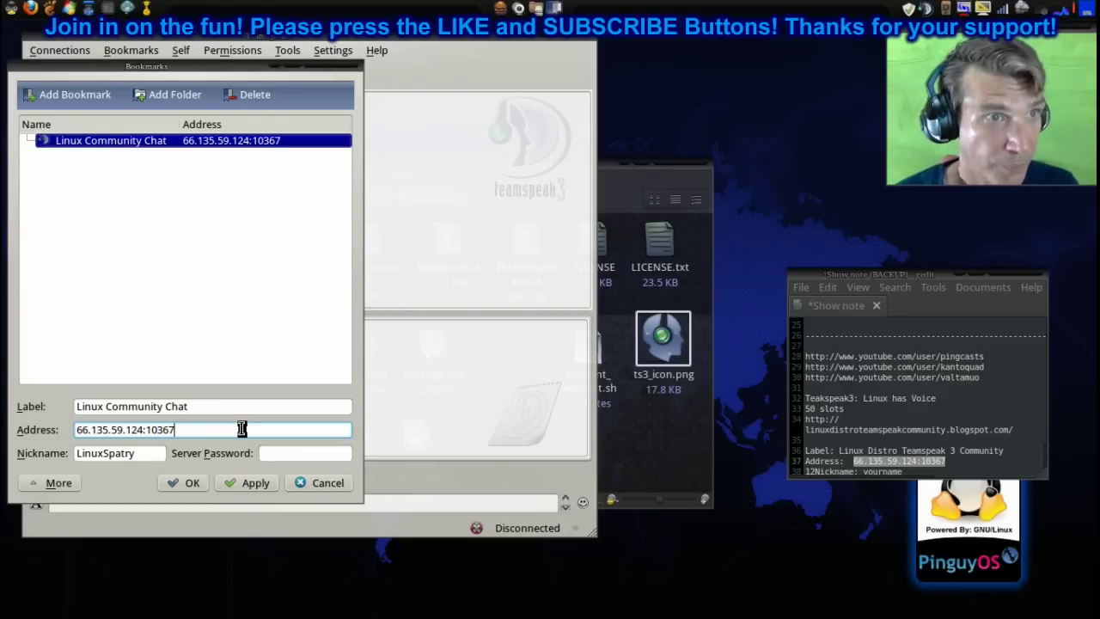
click(245, 483)
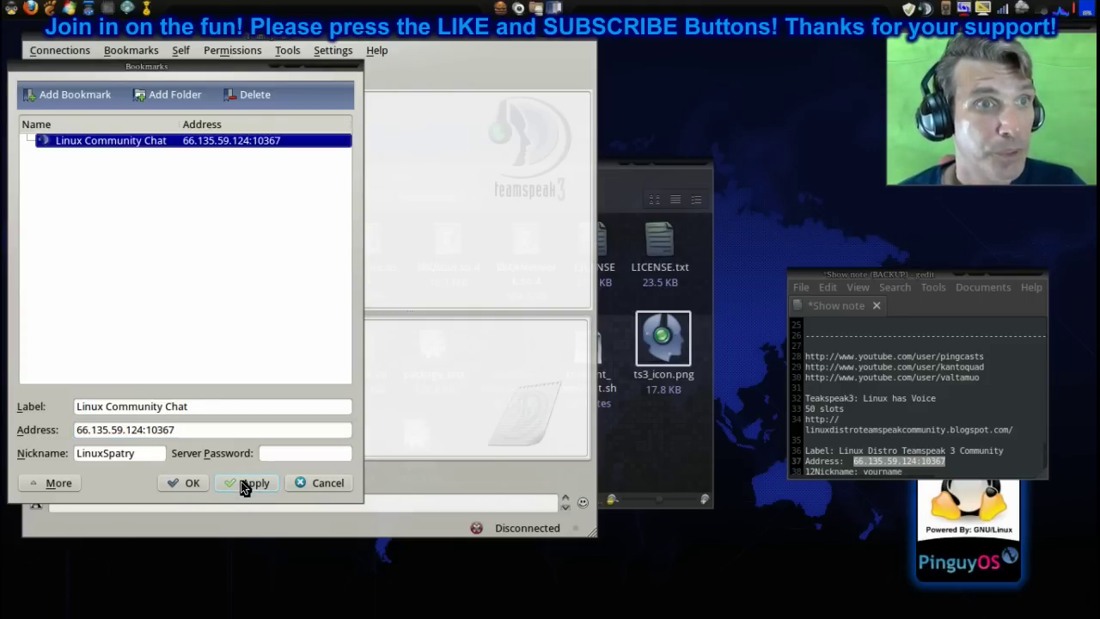
click(189, 486)
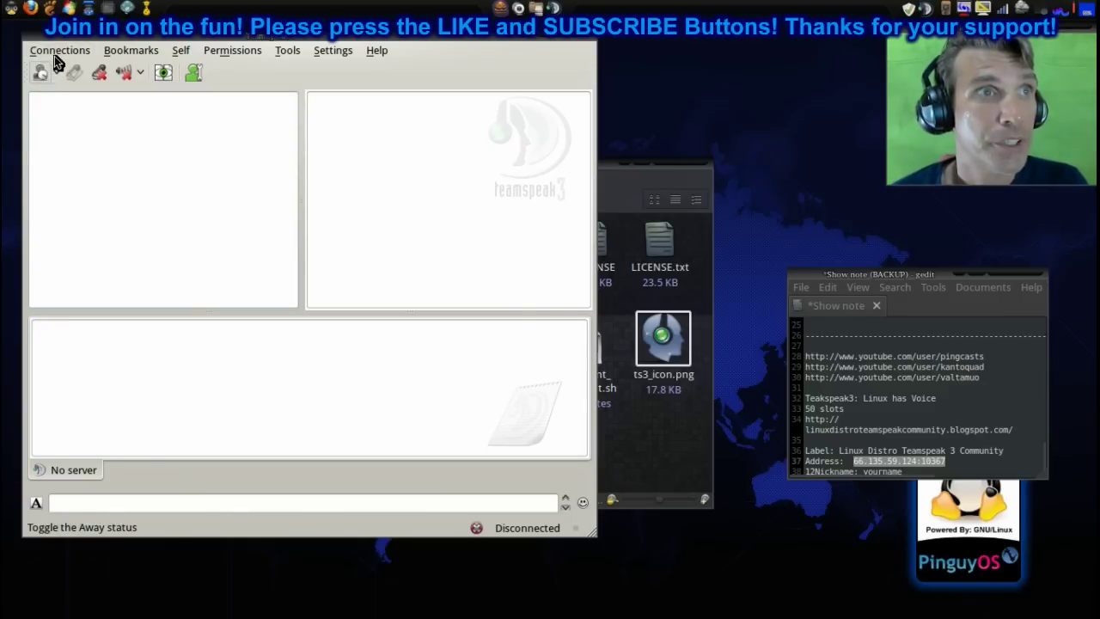
Step: Connect to the server voice.teamspeak.com with the preset nickname
click(53, 53)
click(66, 77)
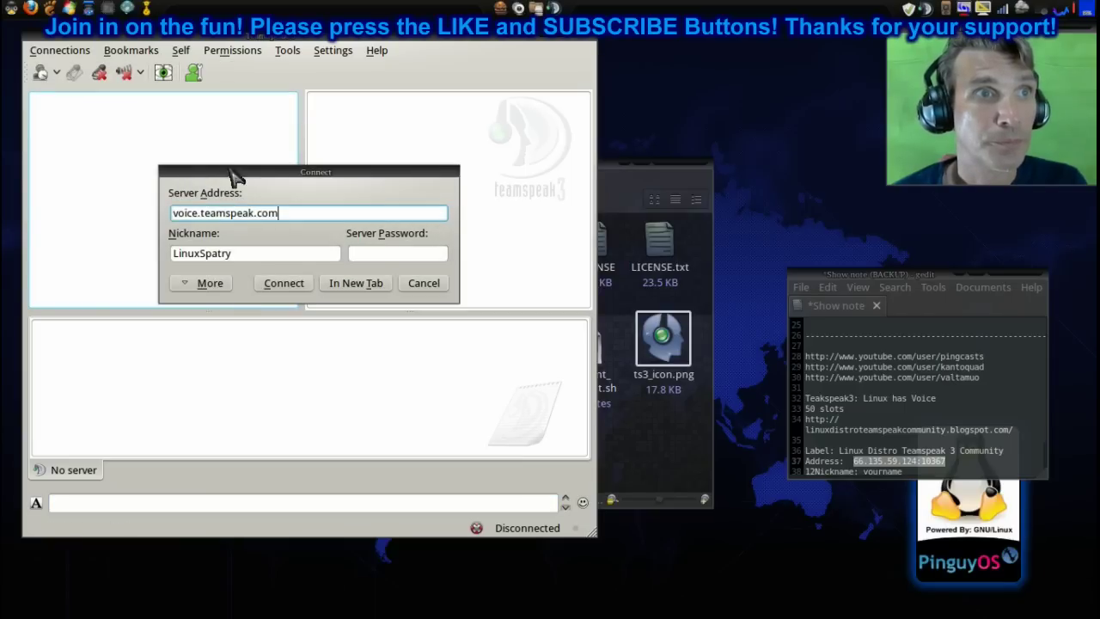
click(284, 287)
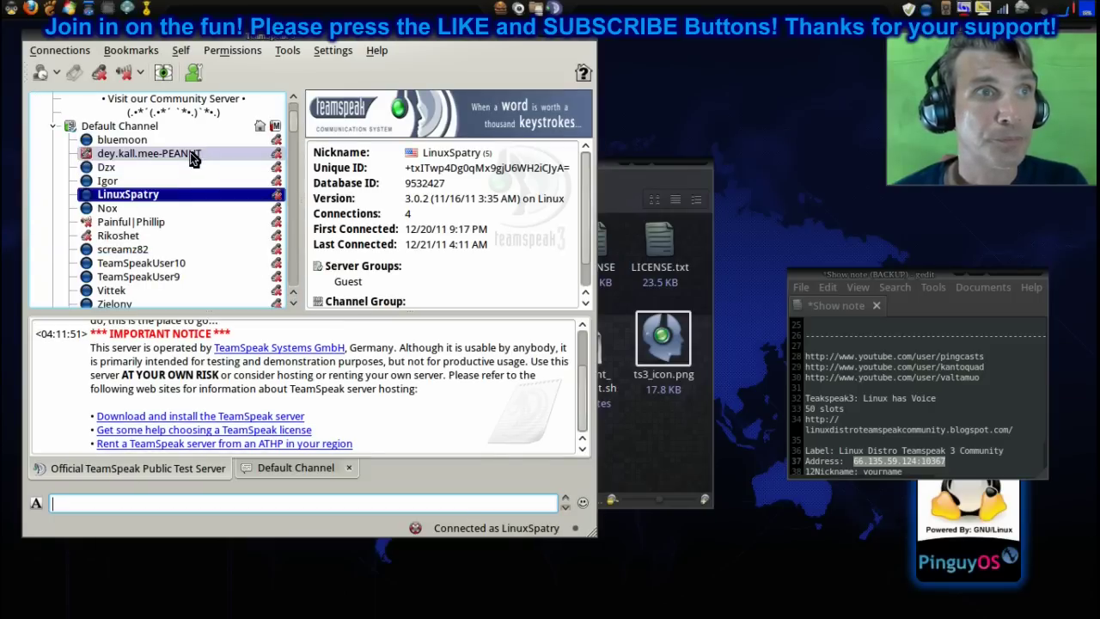
Step: Connect to the server of the Linux Community Chat bookmark and shift the TeamSpeak window slightly on the desktop
click(131, 53)
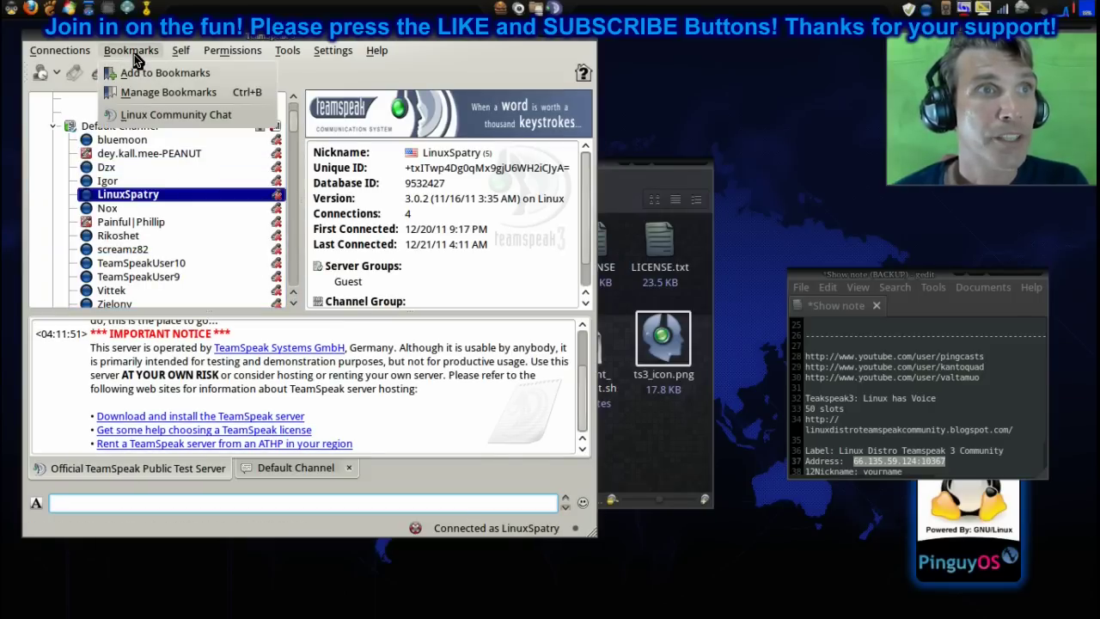
click(147, 119)
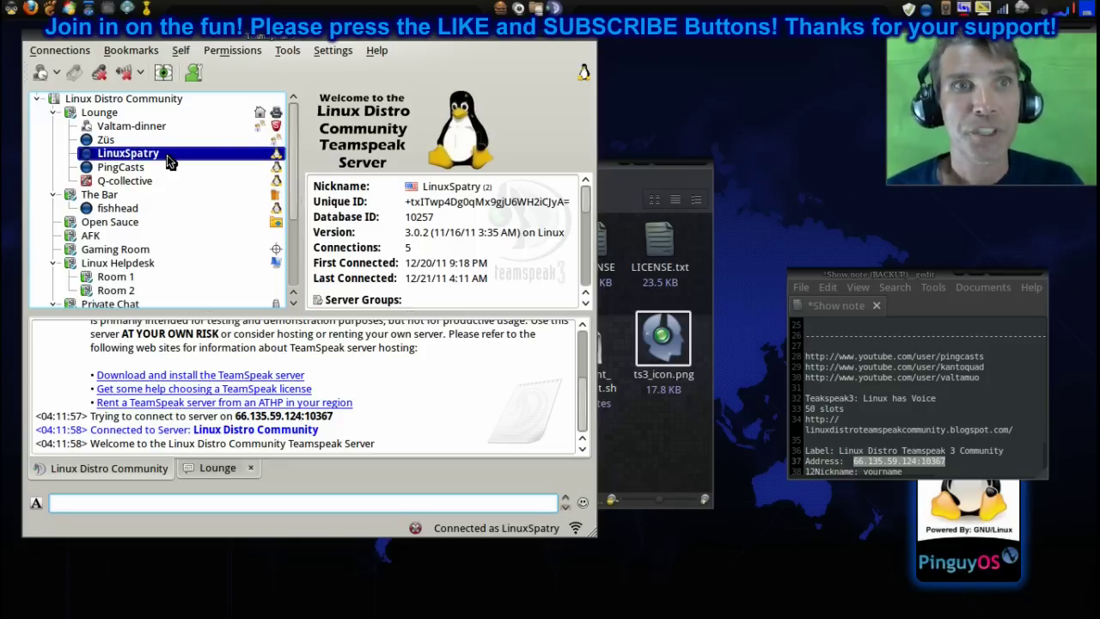
drag(320, 42, 340, 64)
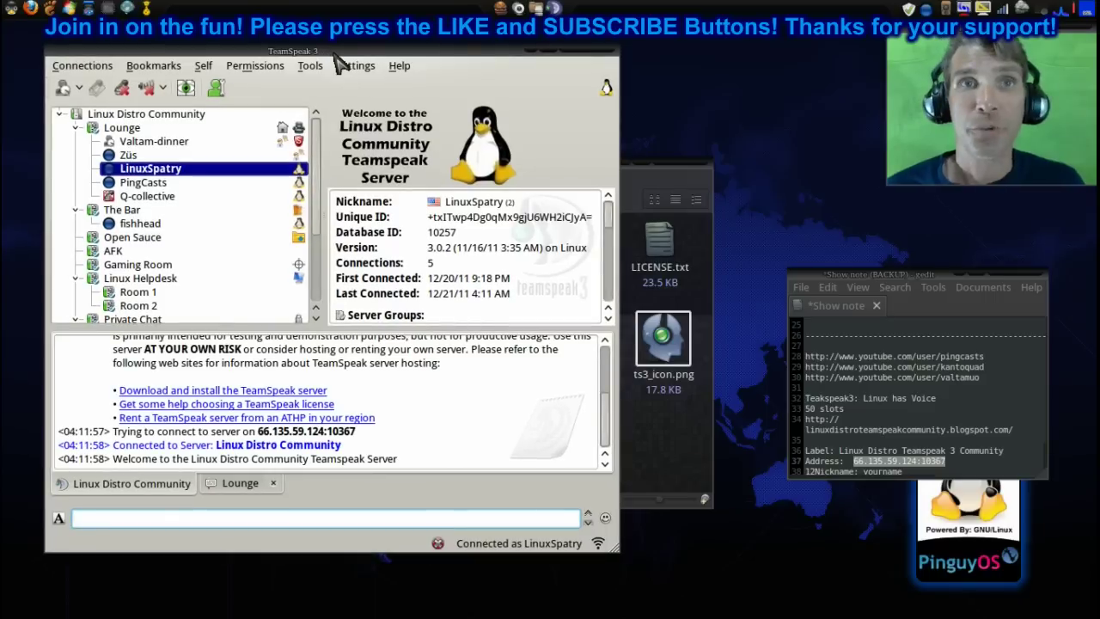